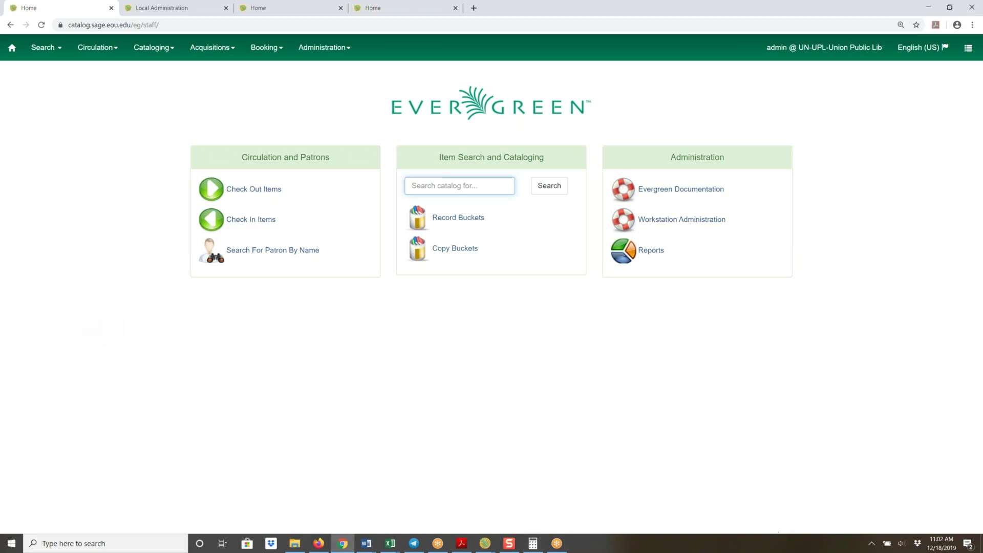
Raise the headset volume to 41, then open Register Patron showing only required fields
{"action": "left_click", "coordinate": [901, 542]}
{"action": "left_click_drag", "start_coordinate": [864, 518], "coordinate": [887, 518]}
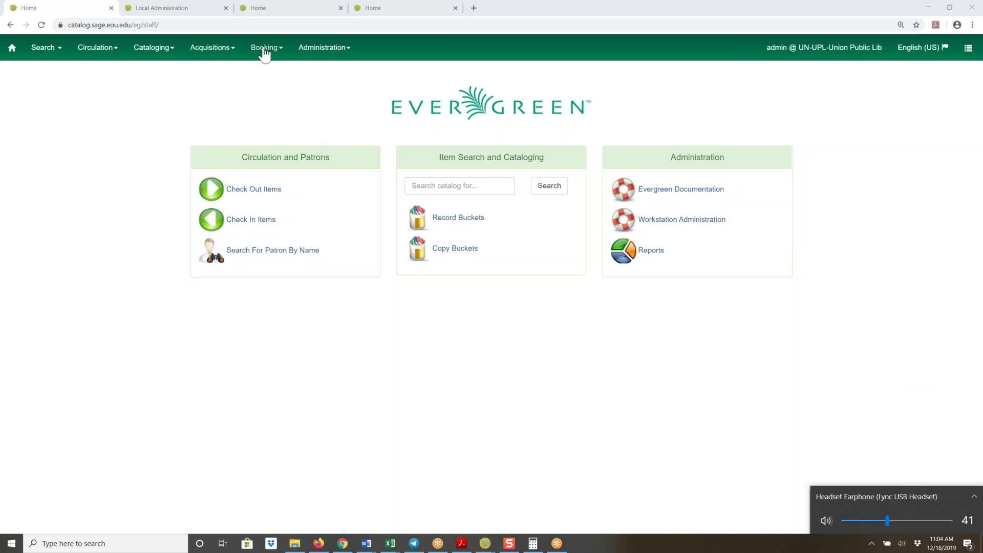
{"action": "left_click", "coordinate": [93, 51]}
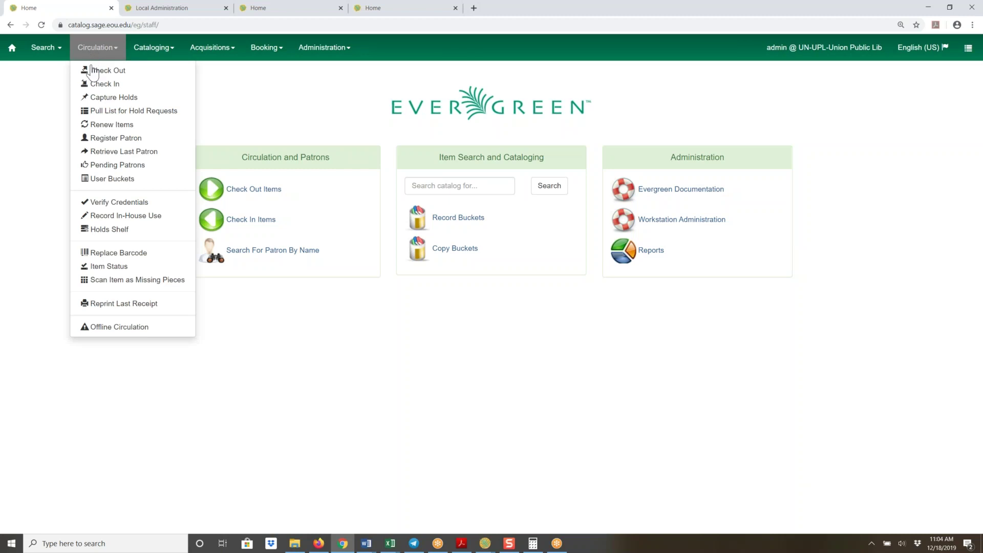
{"action": "left_click", "coordinate": [99, 137]}
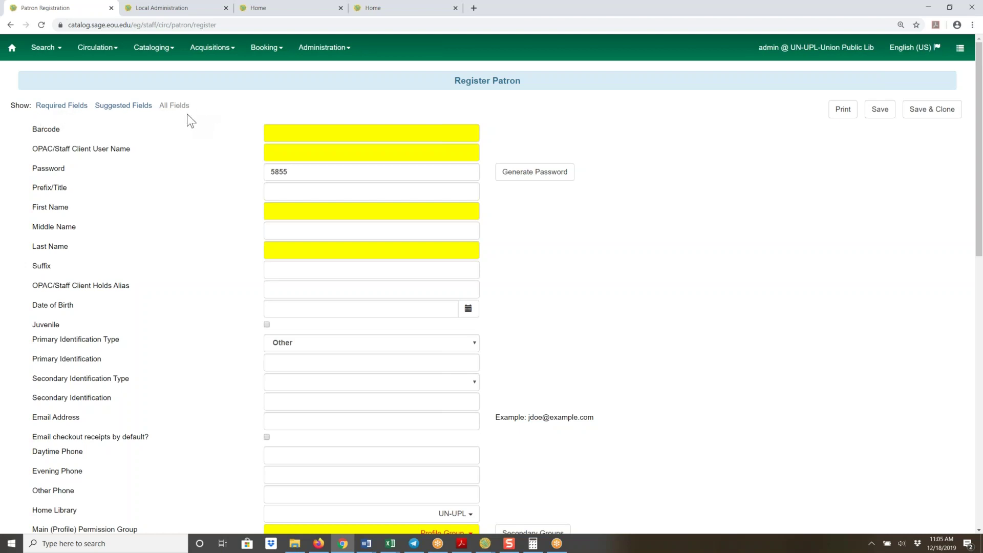
{"action": "left_click", "coordinate": [48, 107]}
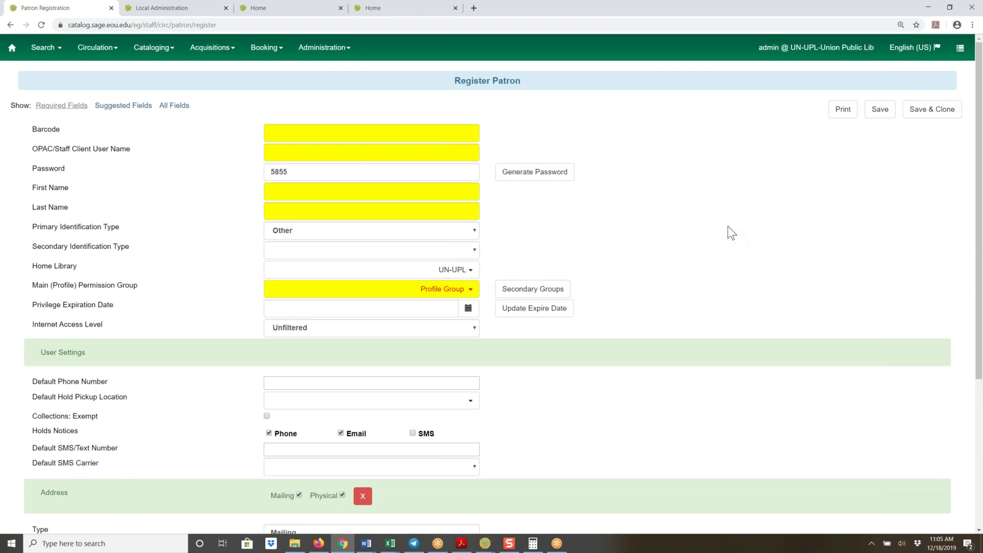
Scroll the required-fields view, then switch the form to Suggested Fields and then All Fields
{"action": "scroll", "coordinate": [727, 225], "scroll_direction": "down", "scroll_amount": 4}
{"action": "scroll", "coordinate": [716, 200], "scroll_direction": "up", "scroll_amount": 4}
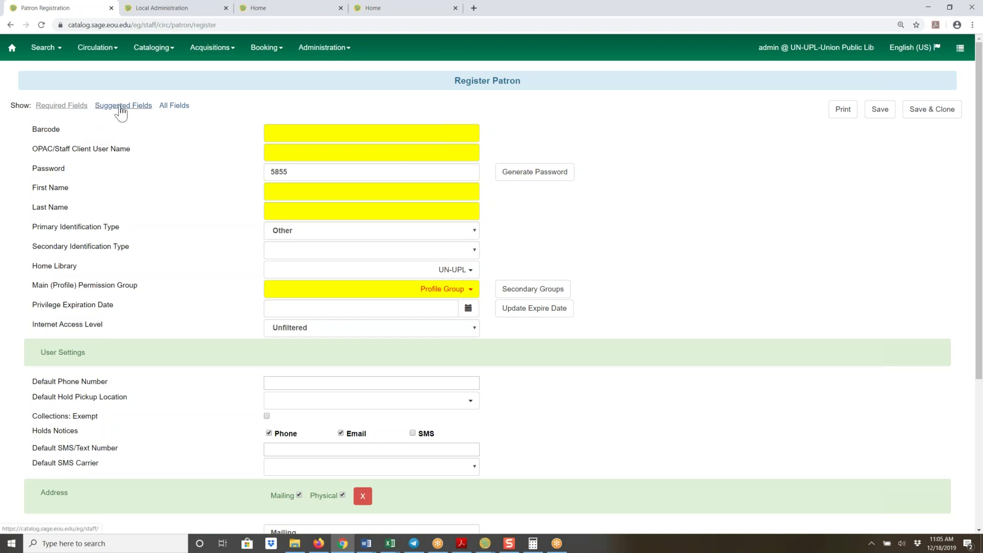
{"action": "left_click", "coordinate": [119, 109]}
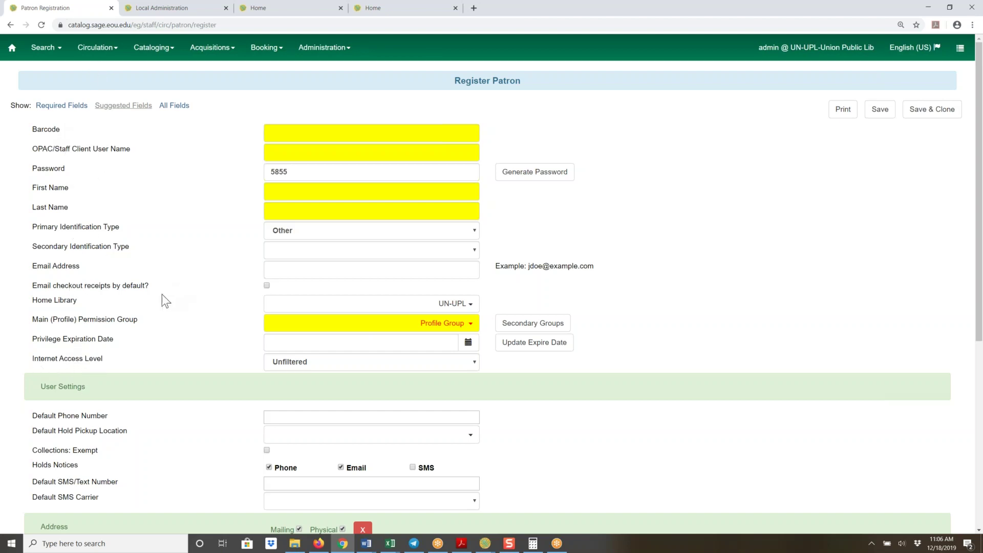
{"action": "left_click", "coordinate": [171, 108]}
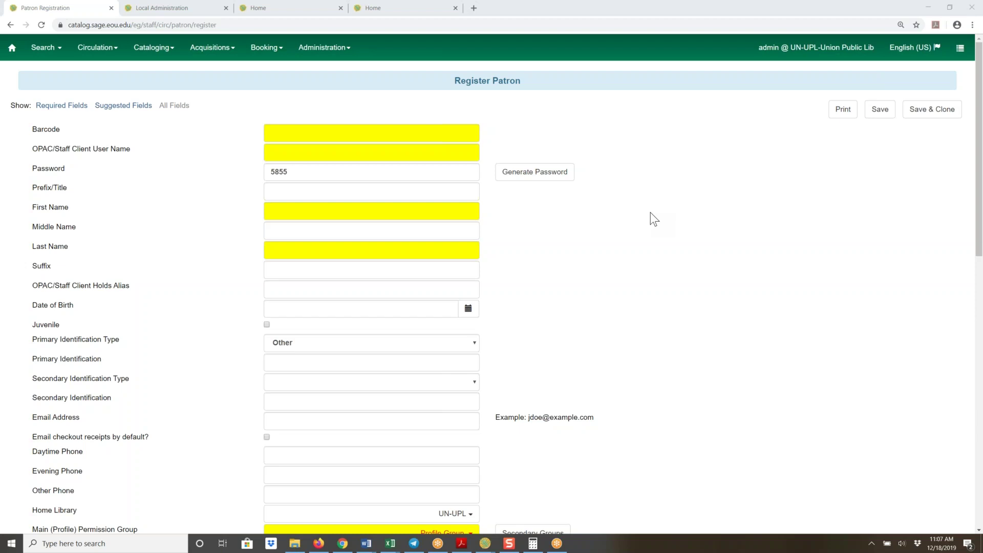
Scroll through the full form's User Settings, Address and Statistical Categories sections and back up
{"action": "scroll", "coordinate": [687, 263], "scroll_direction": "down", "scroll_amount": 5}
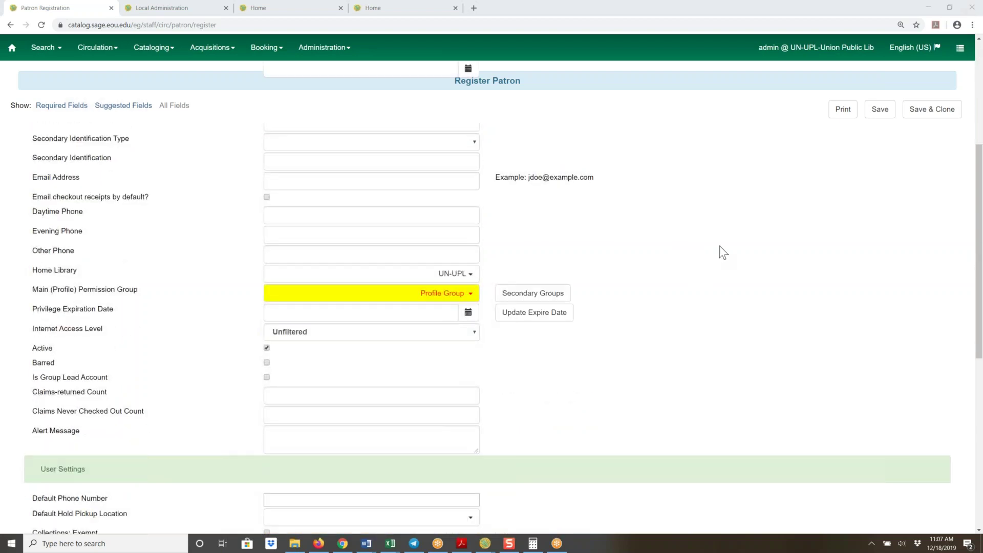
{"action": "scroll", "coordinate": [720, 245], "scroll_direction": "down", "scroll_amount": 4}
{"action": "scroll", "coordinate": [720, 246], "scroll_direction": "down", "scroll_amount": 4}
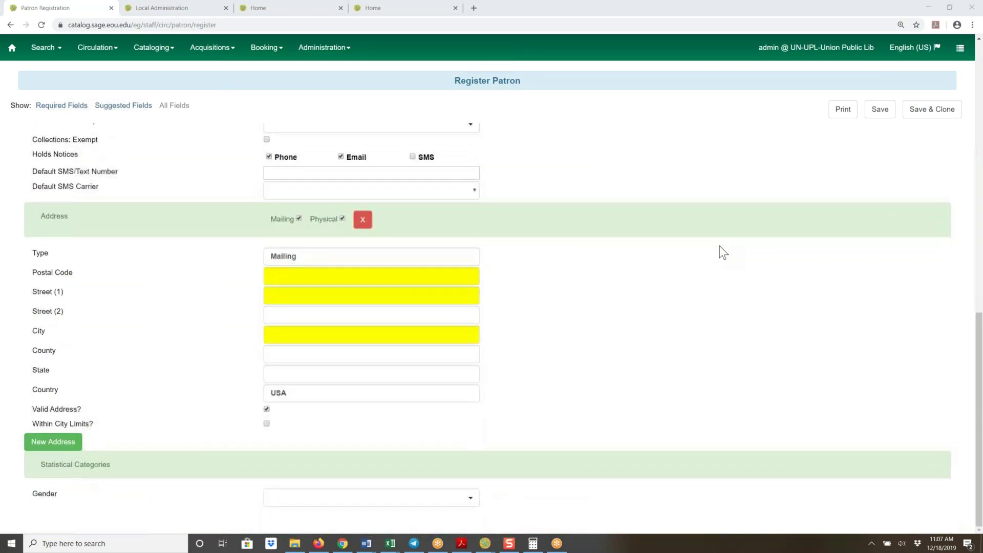
{"action": "scroll", "coordinate": [751, 241], "scroll_direction": "up", "scroll_amount": 6}
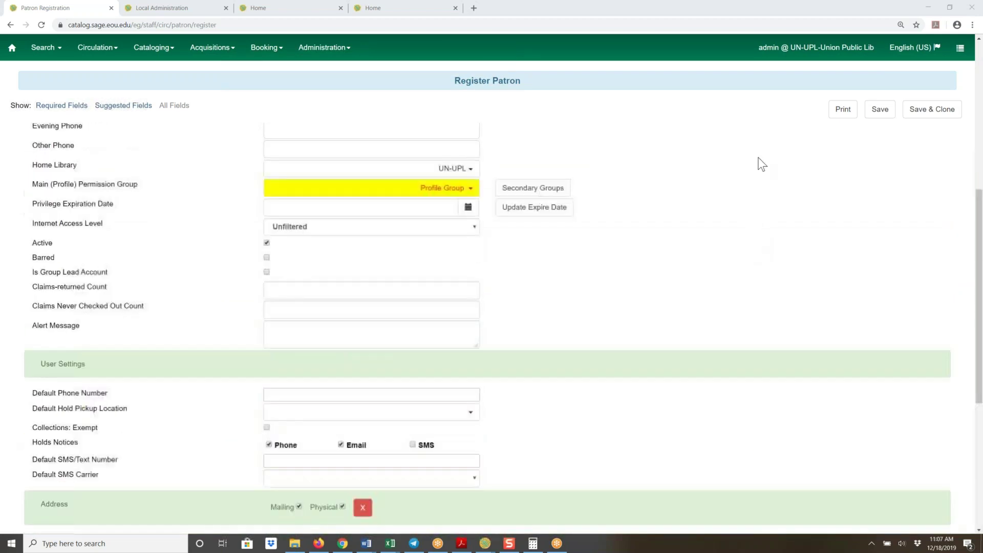
{"action": "scroll", "coordinate": [762, 164], "scroll_direction": "up", "scroll_amount": 7}
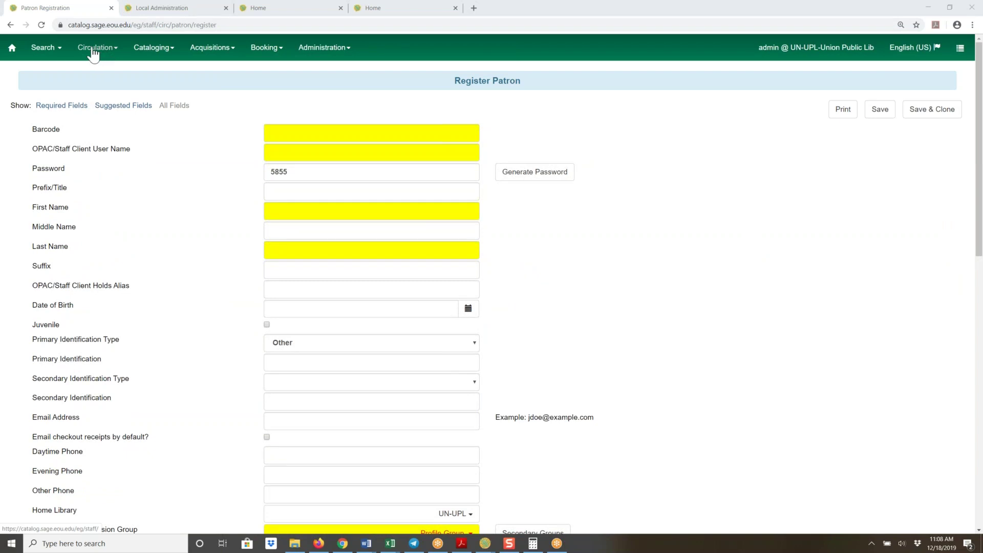
Go to Circulation Check Out, then switch to the Checkin Items page
{"action": "left_click", "coordinate": [93, 53]}
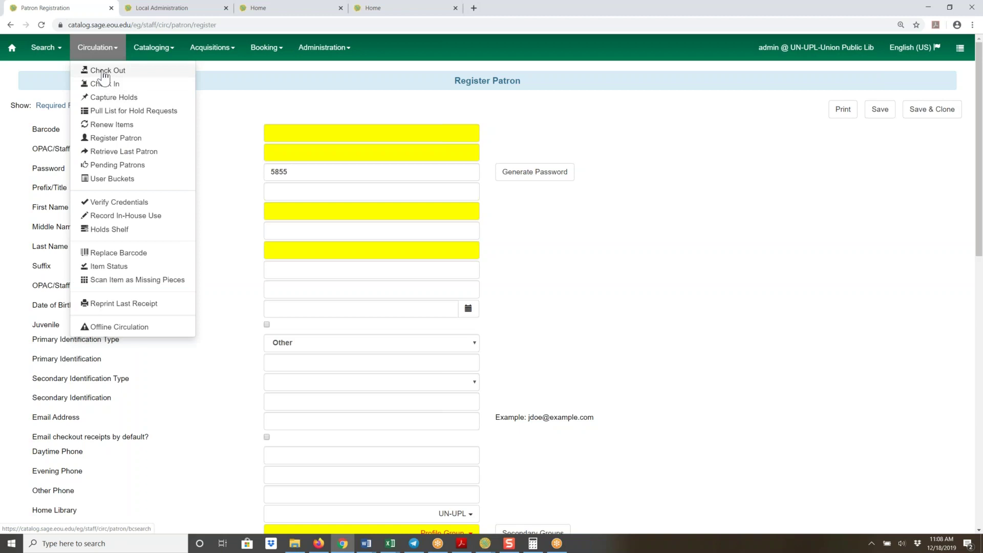
{"action": "left_click", "coordinate": [104, 75]}
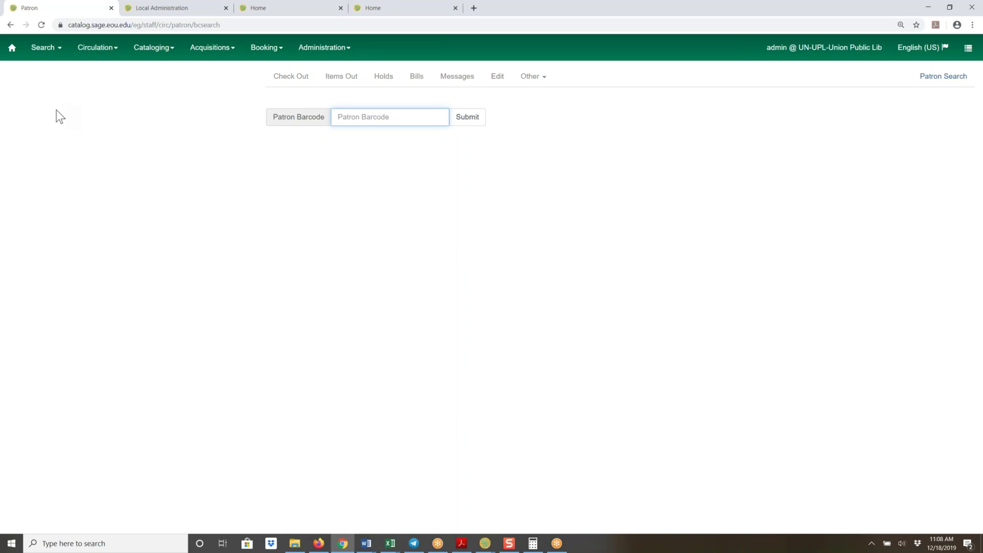
{"action": "left_click", "coordinate": [95, 55]}
{"action": "left_click", "coordinate": [101, 83]}
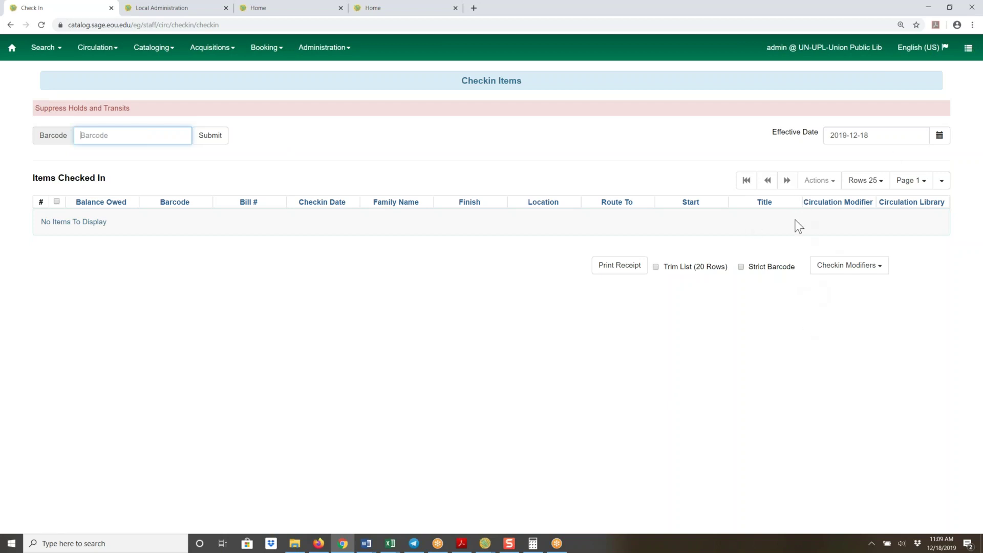
Open the Checkin Modifiers list showing Suppress Holds and Transits active
{"action": "left_click", "coordinate": [848, 265]}
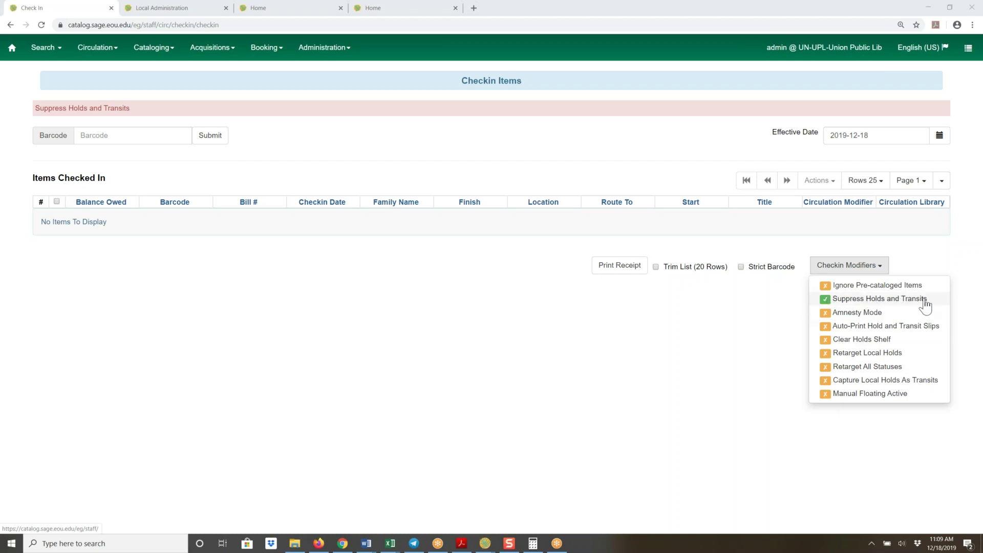
Turn off Suppress Holds and Transits and turn on Amnesty Mode
{"action": "left_click", "coordinate": [825, 300]}
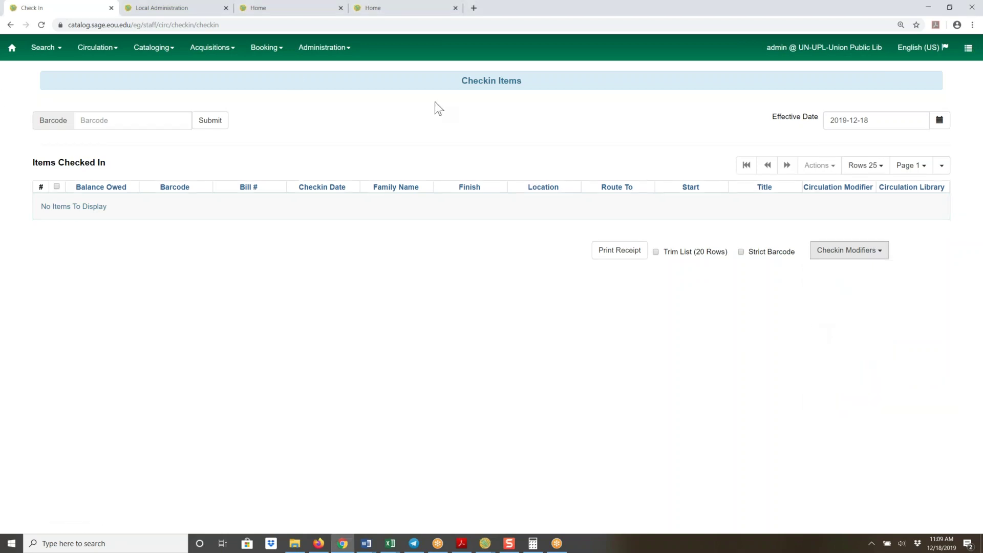
{"action": "left_click", "coordinate": [882, 252]}
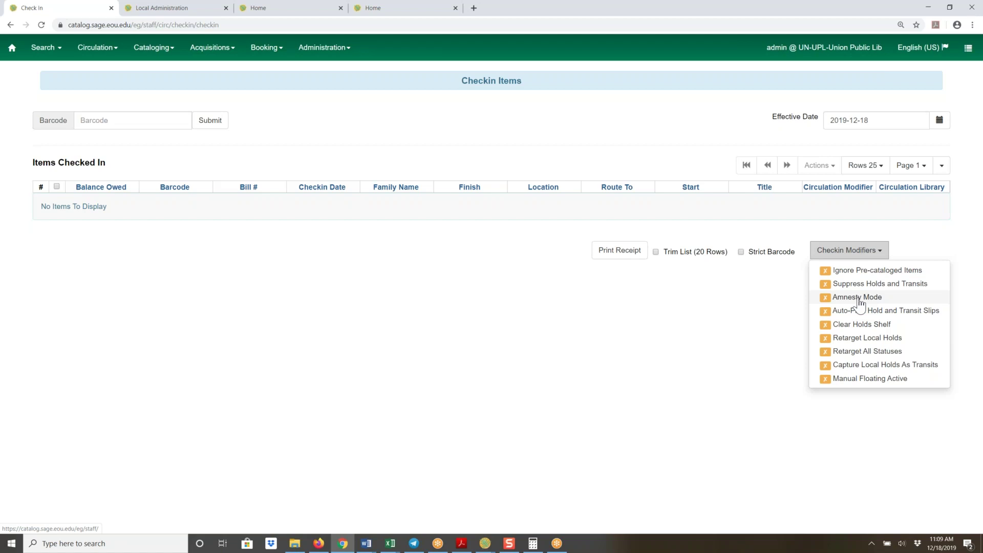
{"action": "left_click", "coordinate": [858, 302]}
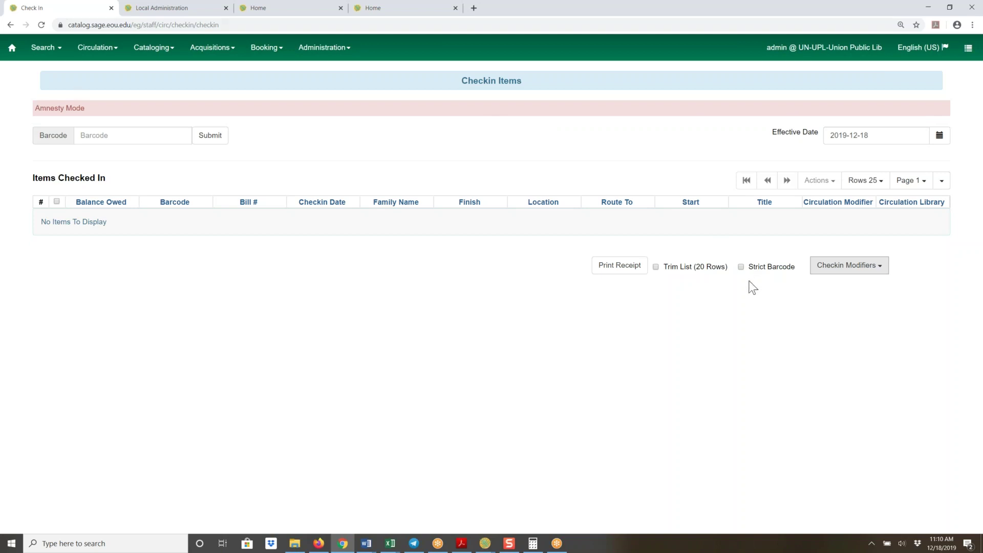
Enable Retarget All Statuses, confirm it in the modifier list, and reload the Check In page
{"action": "left_click", "coordinate": [880, 266]}
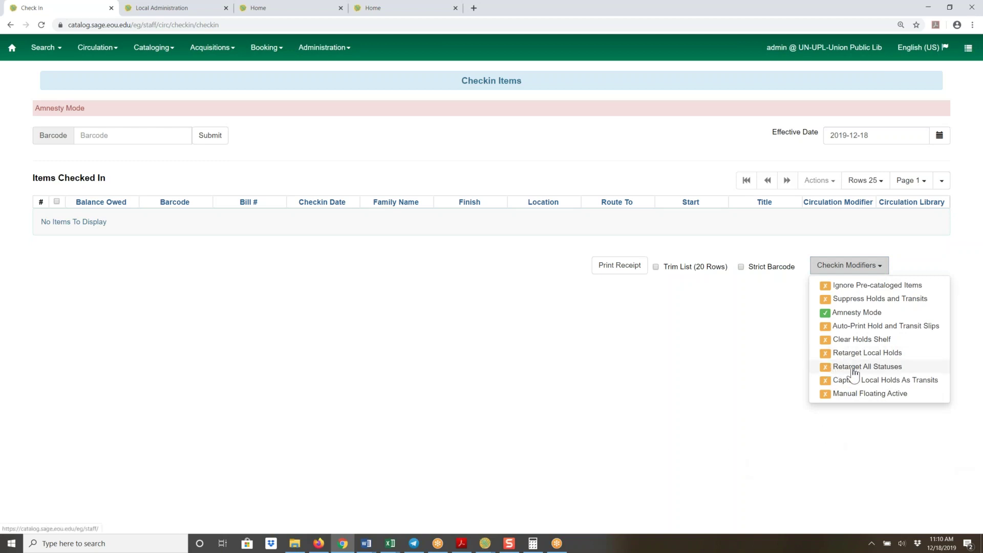
{"action": "left_click", "coordinate": [720, 363]}
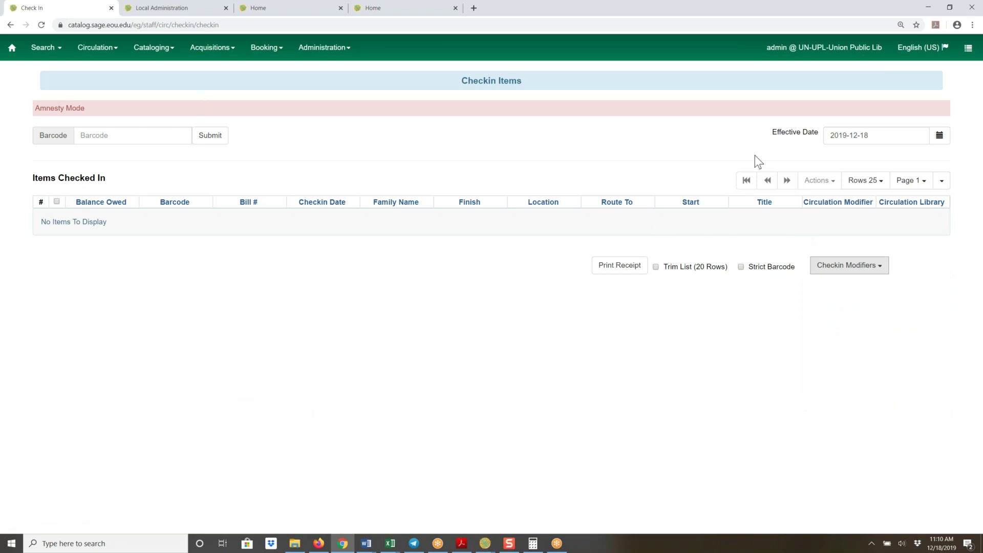
{"action": "left_click", "coordinate": [879, 266]}
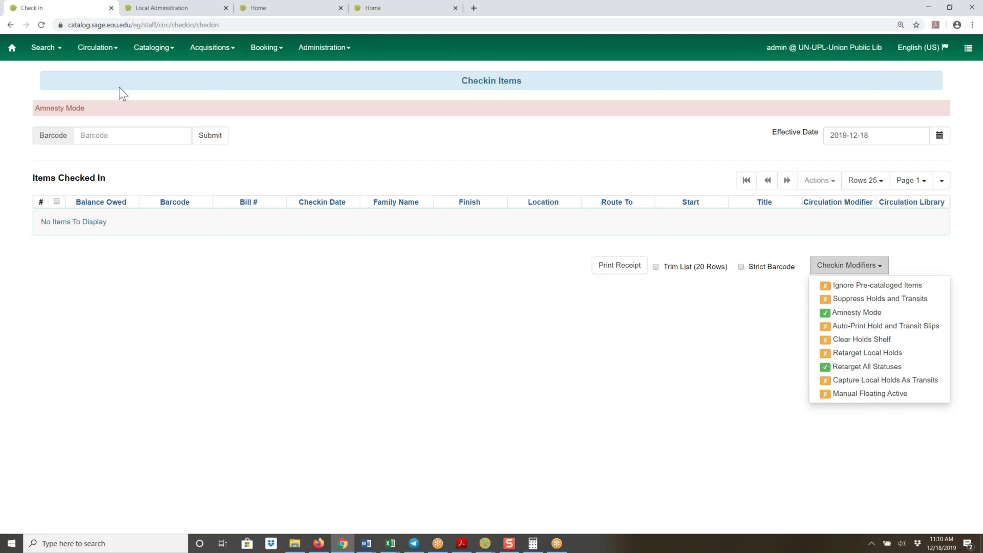
{"action": "left_click", "coordinate": [279, 408]}
{"action": "left_click", "coordinate": [41, 25]}
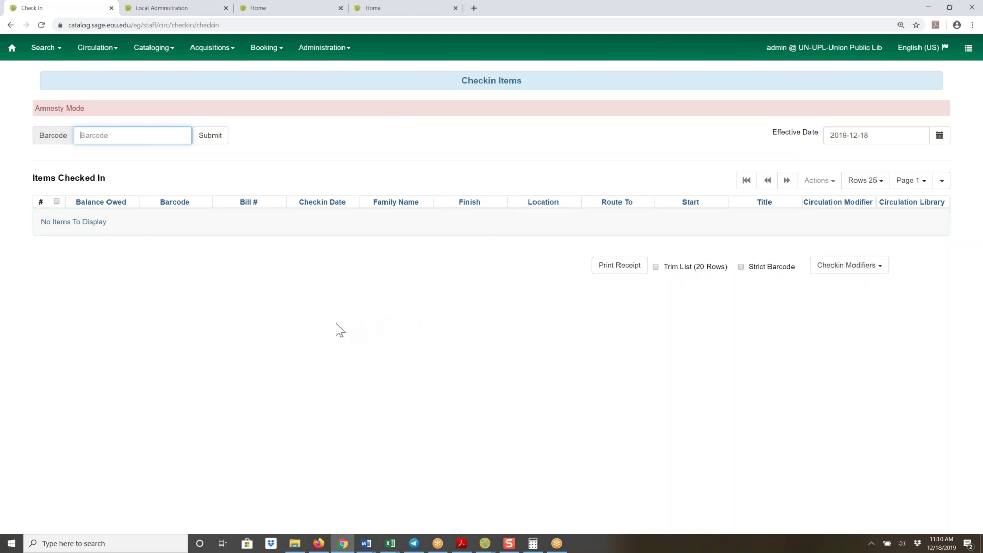
Enable the Auto-Print Hold and Transit Slips check-in modifier
{"action": "left_click", "coordinate": [871, 270]}
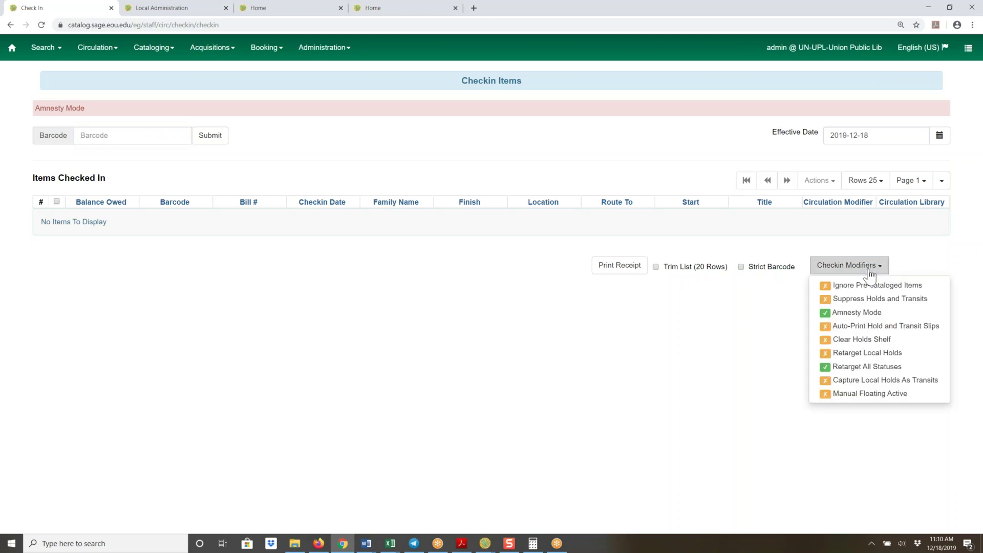
{"action": "left_click", "coordinate": [835, 326]}
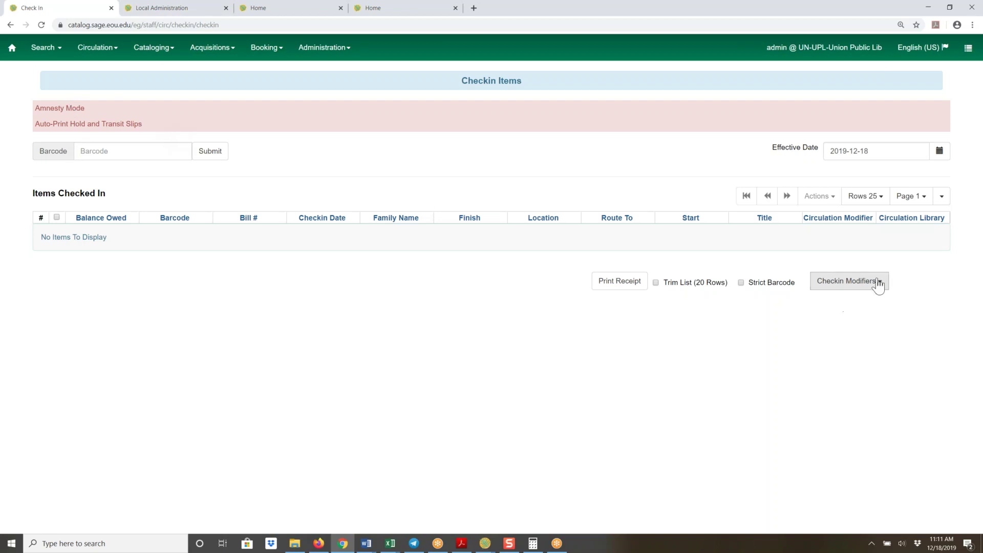
Show the modifier list confirming Amnesty Mode, Auto-Print slips and Retarget All Statuses are on
{"action": "left_click", "coordinate": [879, 285]}
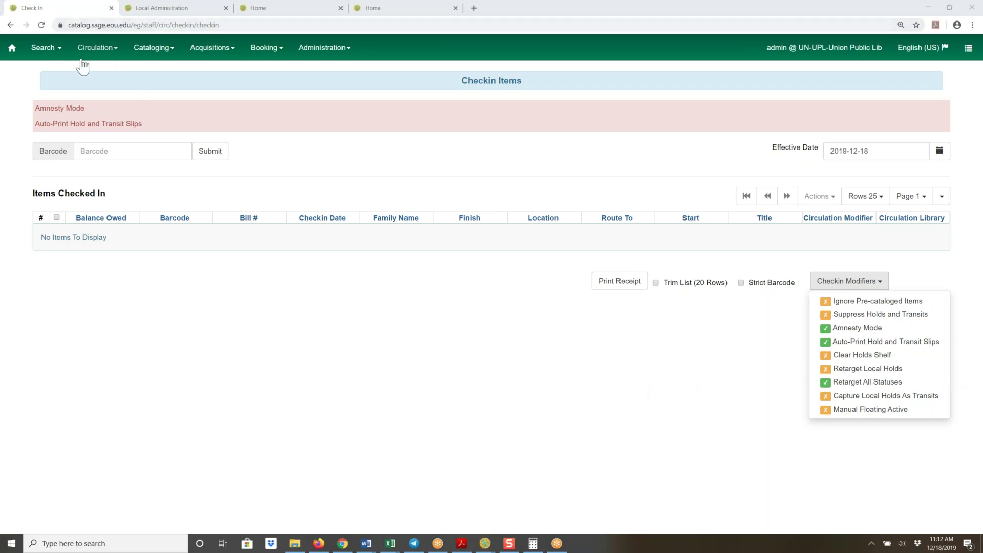
Return to Circulation > Register Patron for a blank registration form
{"action": "left_click", "coordinate": [96, 50]}
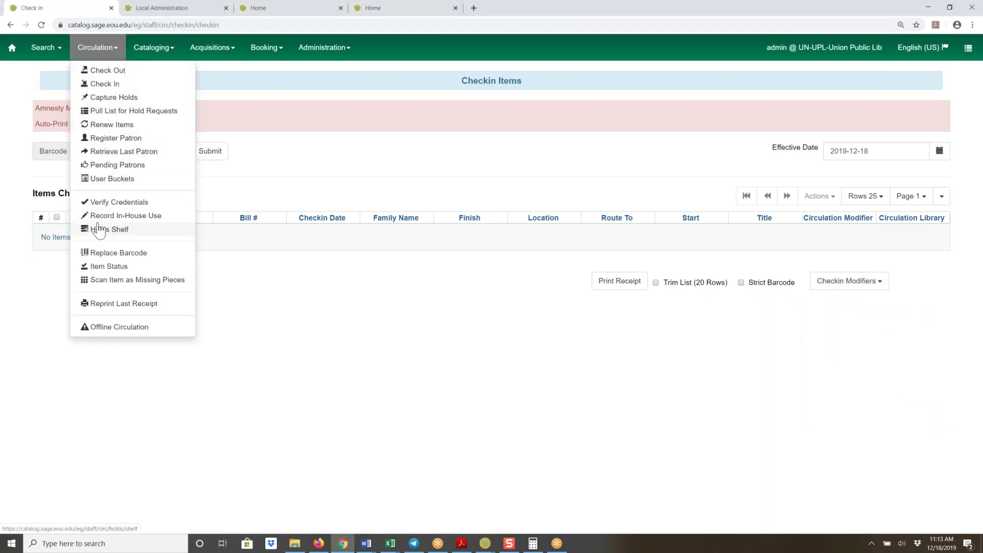
{"action": "left_click", "coordinate": [109, 145]}
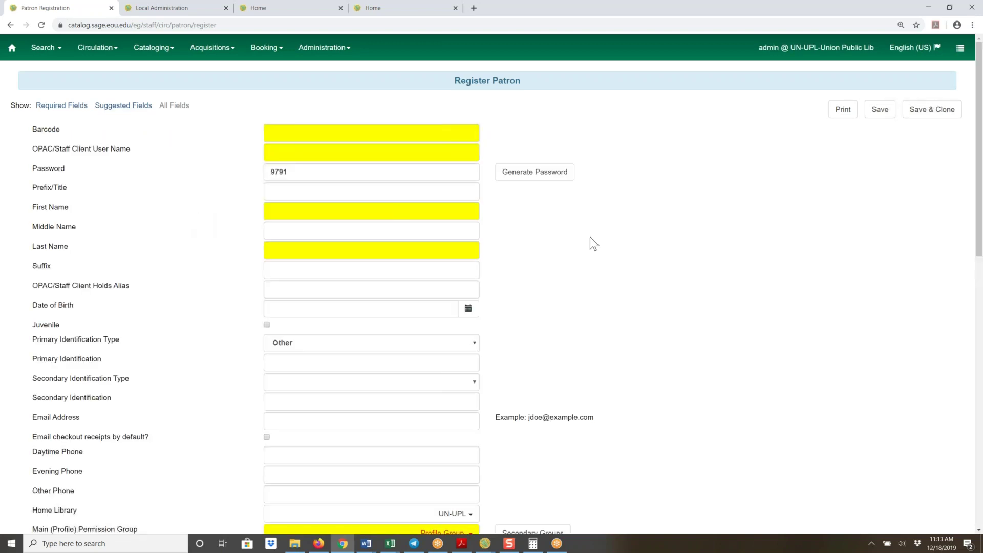
Scroll down the registration form to the User Settings Holds Notices options
{"action": "scroll", "coordinate": [591, 239], "scroll_direction": "down", "scroll_amount": 3}
{"action": "scroll", "coordinate": [629, 238], "scroll_direction": "down", "scroll_amount": 2}
{"action": "scroll", "coordinate": [629, 246], "scroll_direction": "down", "scroll_amount": 2}
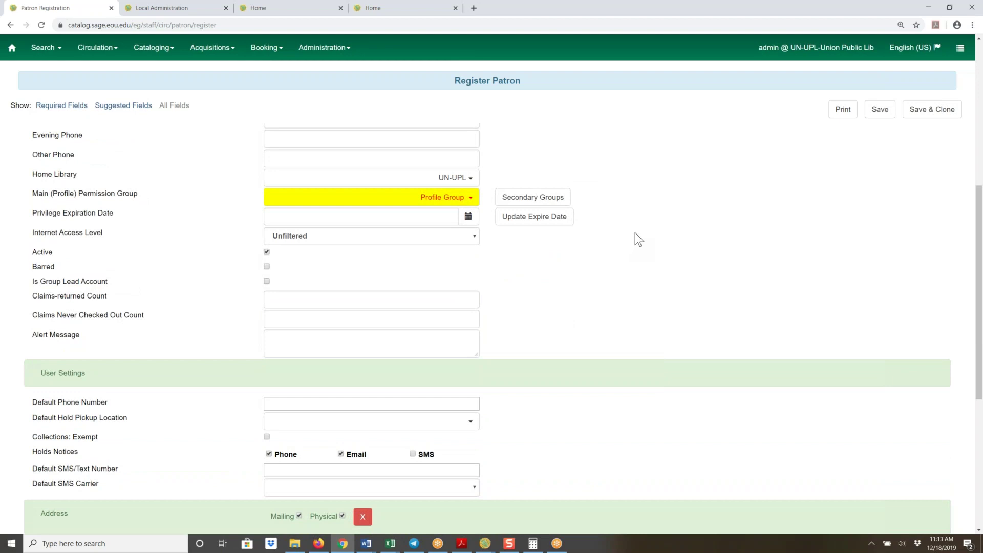
{"action": "scroll", "coordinate": [637, 232], "scroll_direction": "up", "scroll_amount": 2}
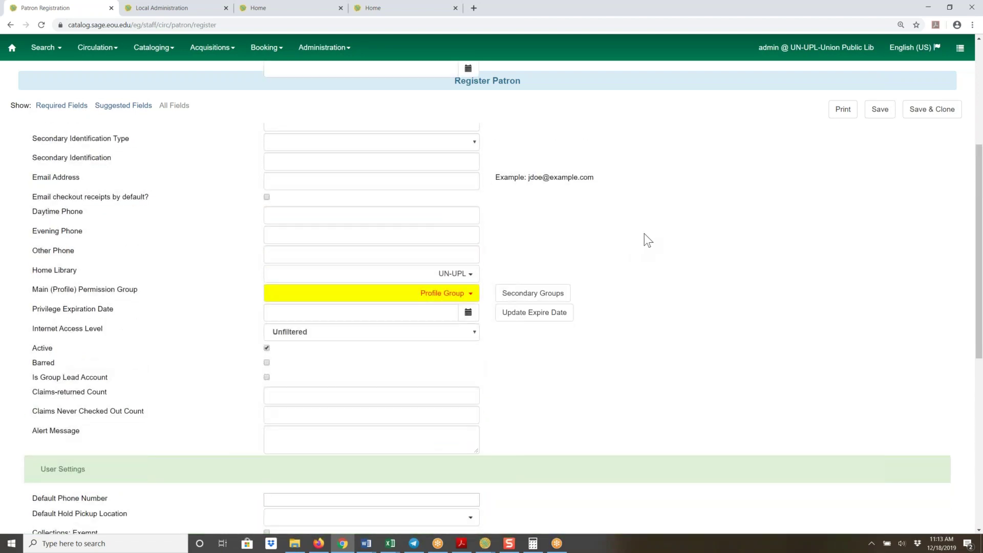
{"action": "scroll", "coordinate": [646, 238], "scroll_direction": "down", "scroll_amount": 3}
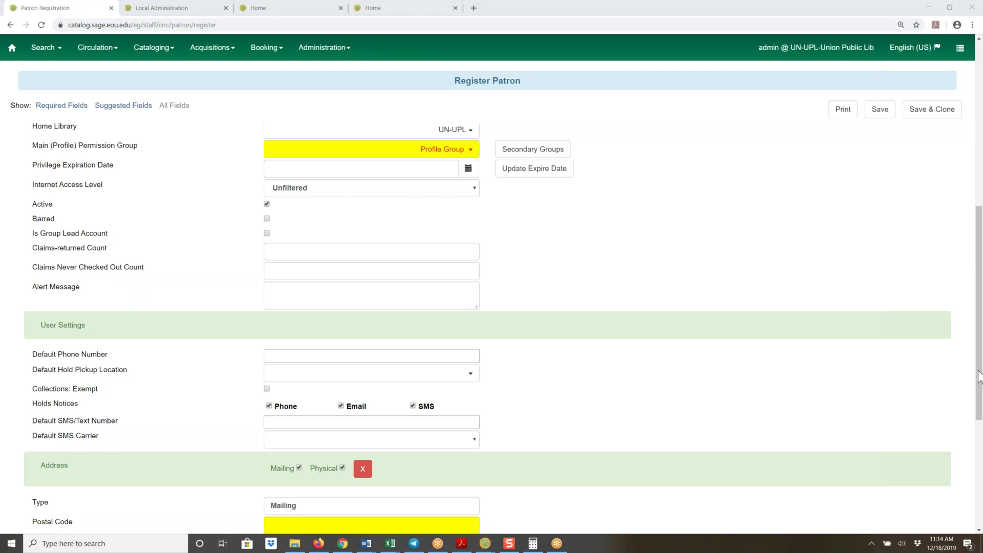
Return to Check In, leaving the unsaved registration form, and show the grid's column options
{"action": "left_click", "coordinate": [91, 51]}
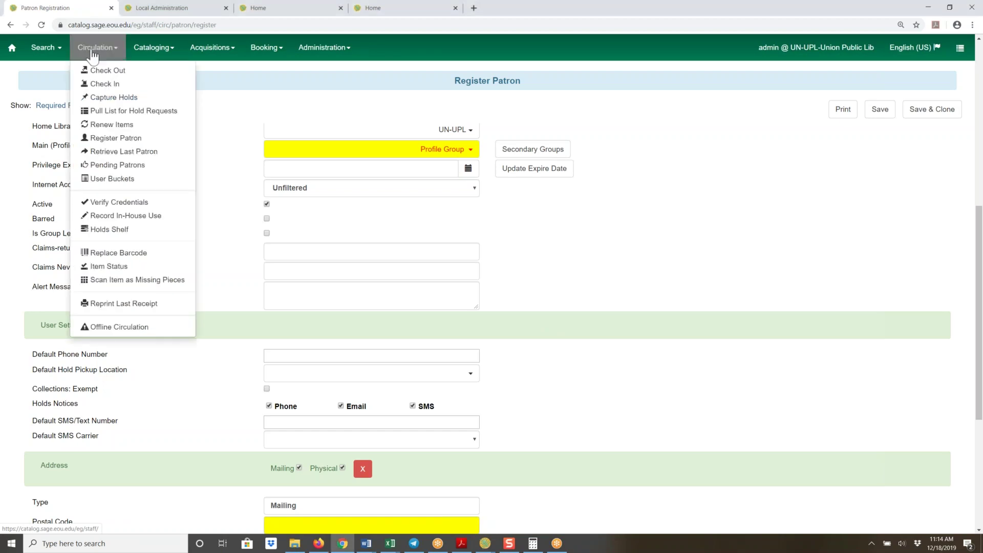
{"action": "left_click", "coordinate": [101, 87]}
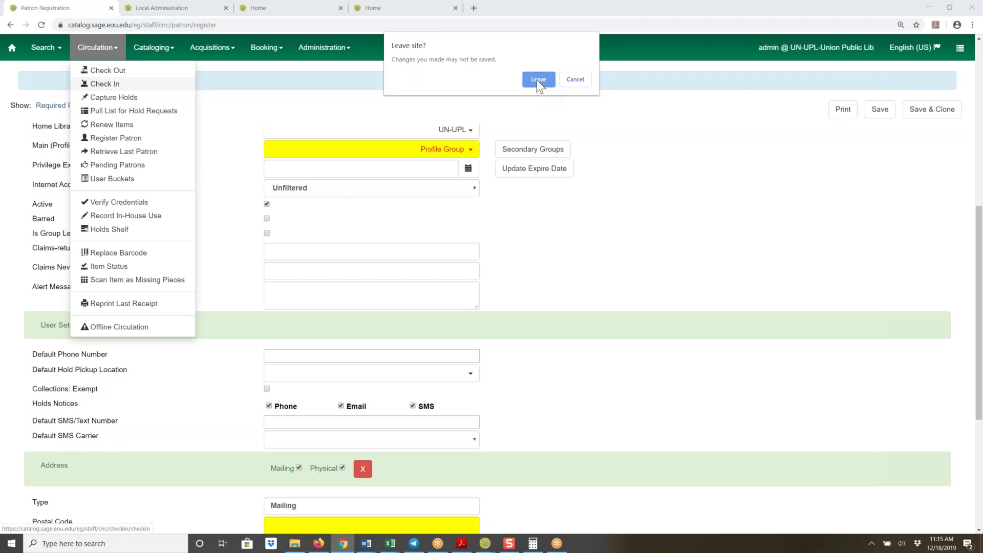
{"action": "left_click", "coordinate": [537, 80]}
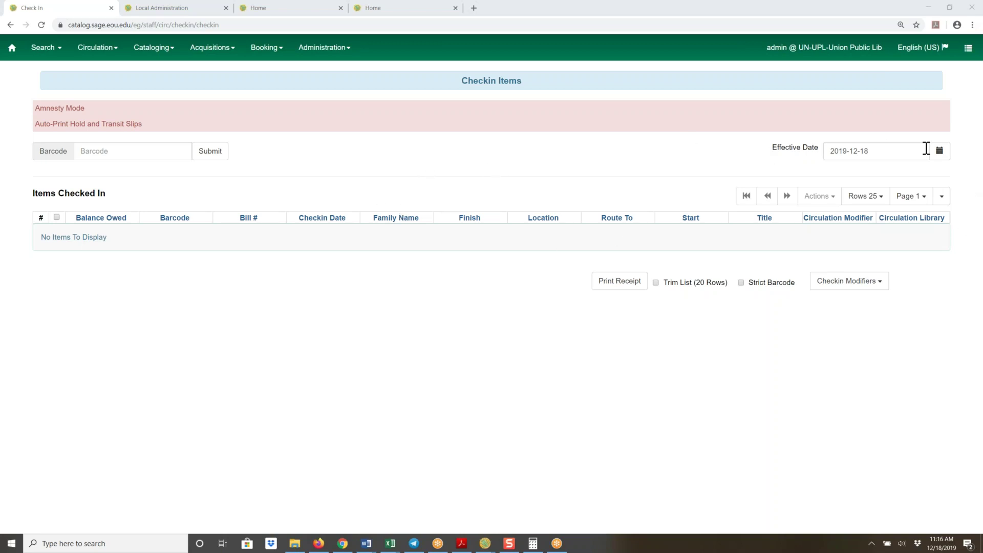
{"action": "left_click", "coordinate": [941, 197]}
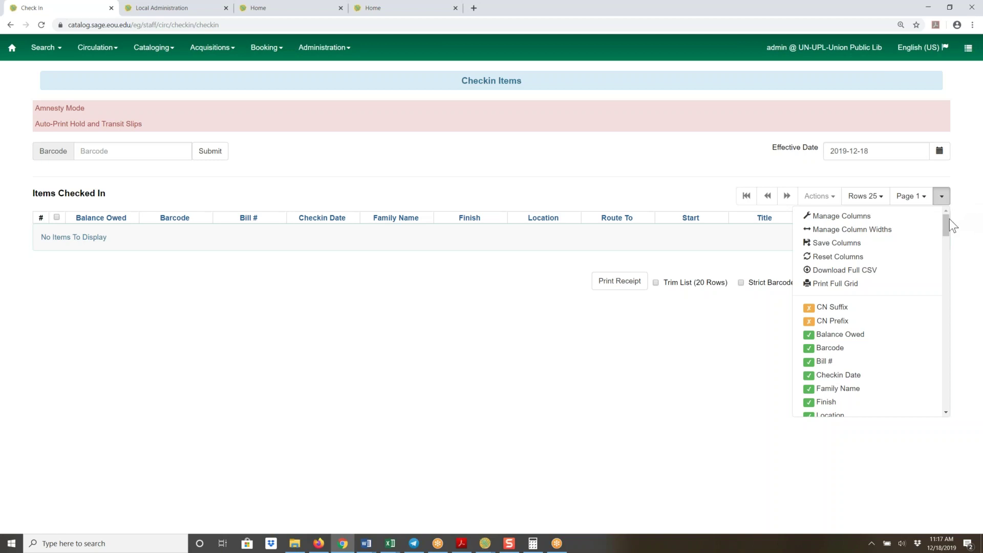
Close the column options and open Pull List for Hold Requests from the Circulation menu
{"action": "left_click", "coordinate": [336, 116]}
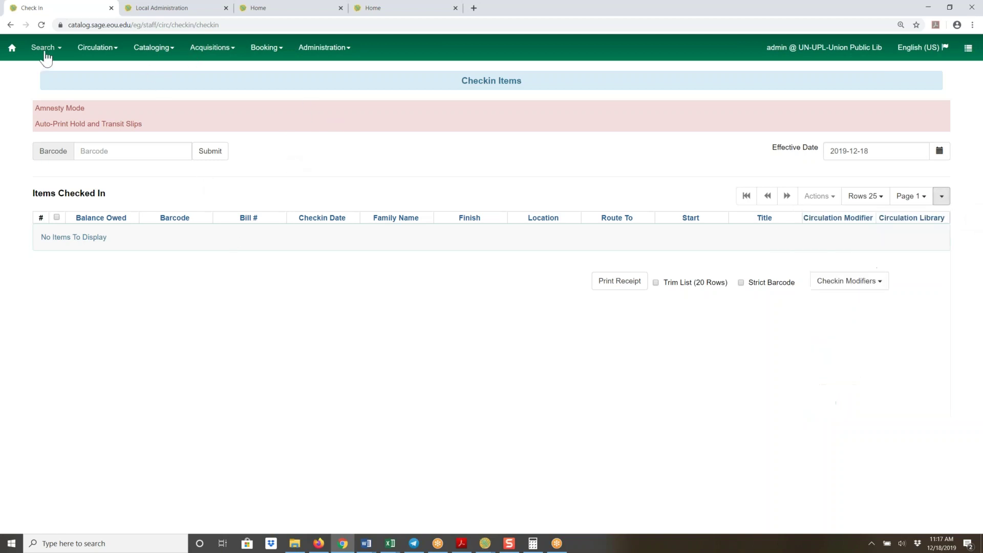
{"action": "left_click", "coordinate": [101, 50]}
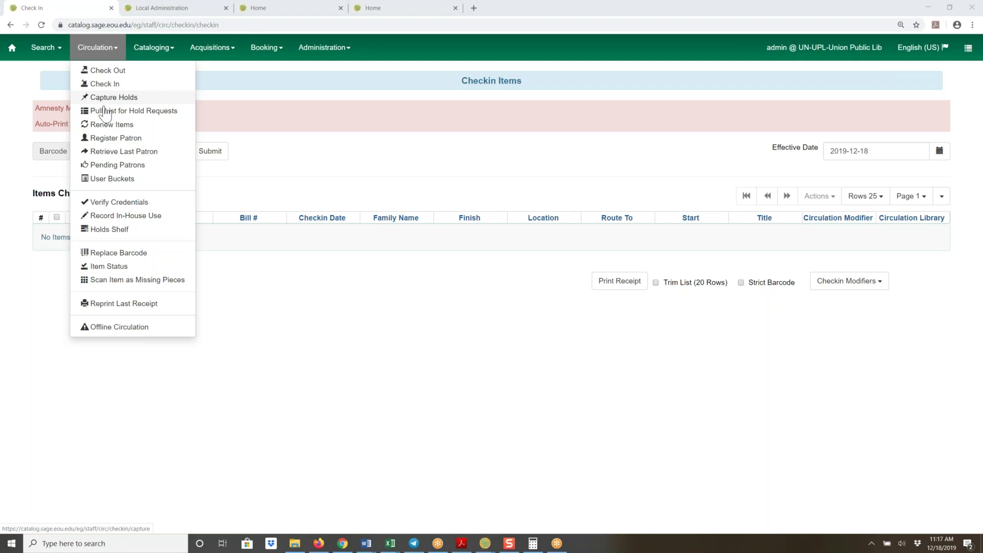
{"action": "left_click", "coordinate": [102, 111]}
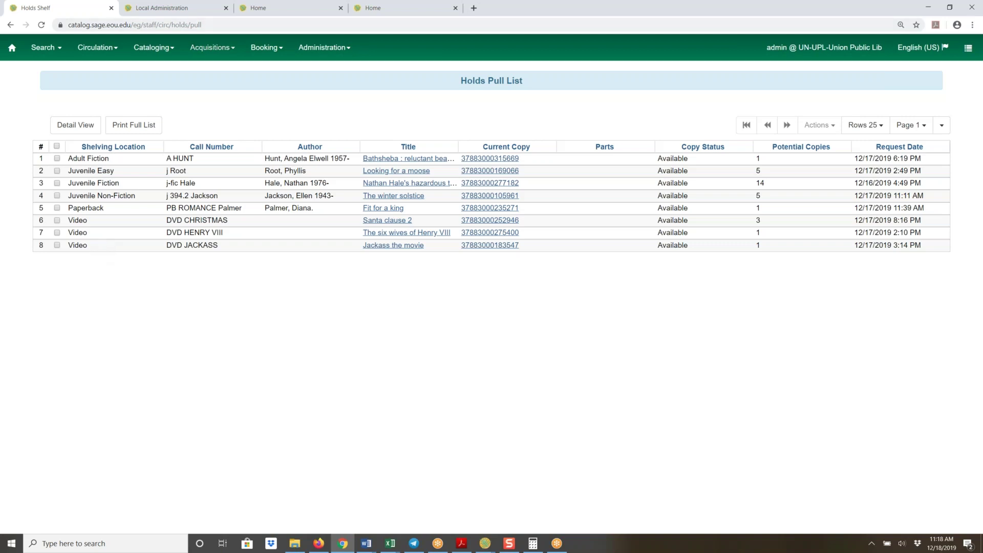
{"action": "left_click", "coordinate": [147, 128]}
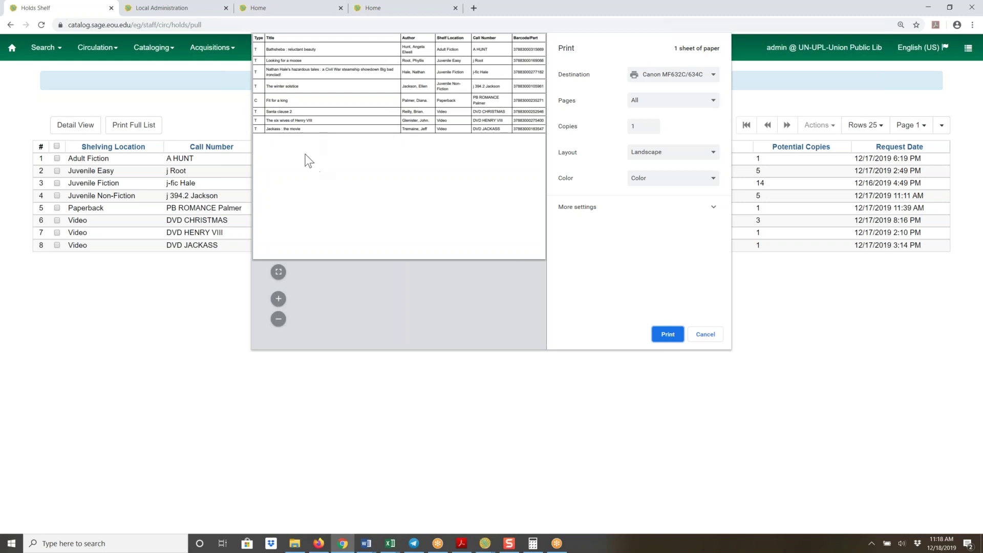
{"action": "left_click", "coordinate": [708, 338]}
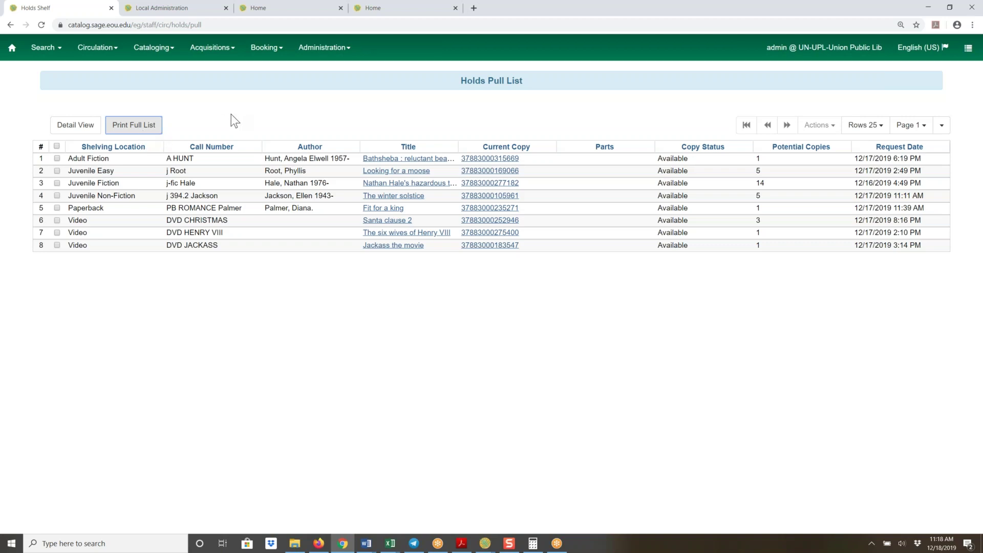
From the Home tab's staff home page, open Administration > Workstation settings
{"action": "left_click", "coordinate": [262, 8]}
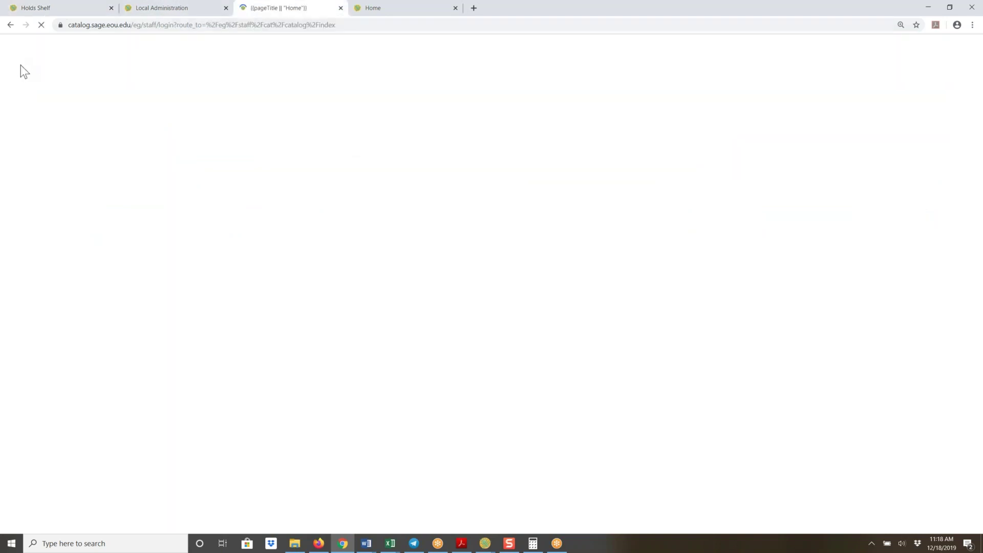
{"action": "left_click", "coordinate": [12, 49]}
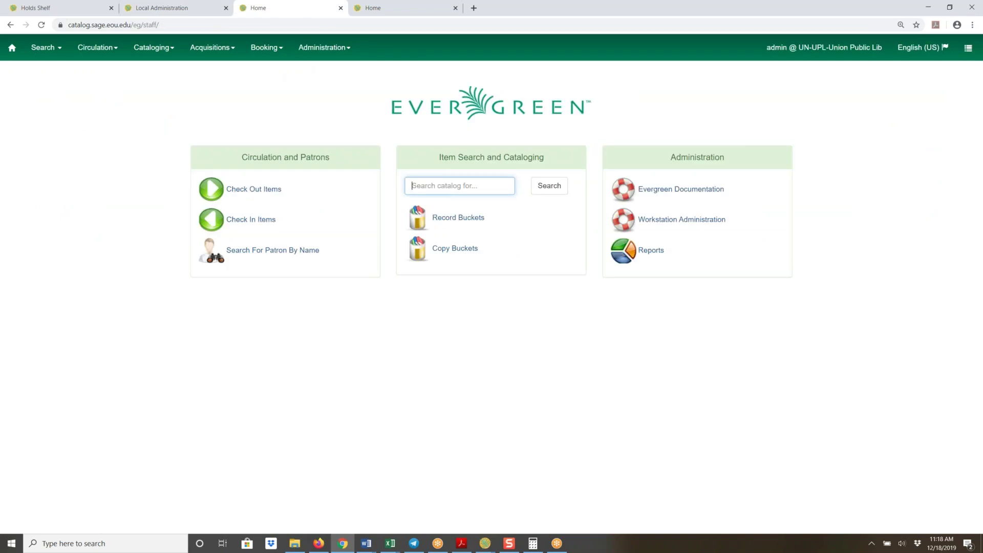
{"action": "left_click", "coordinate": [336, 51]}
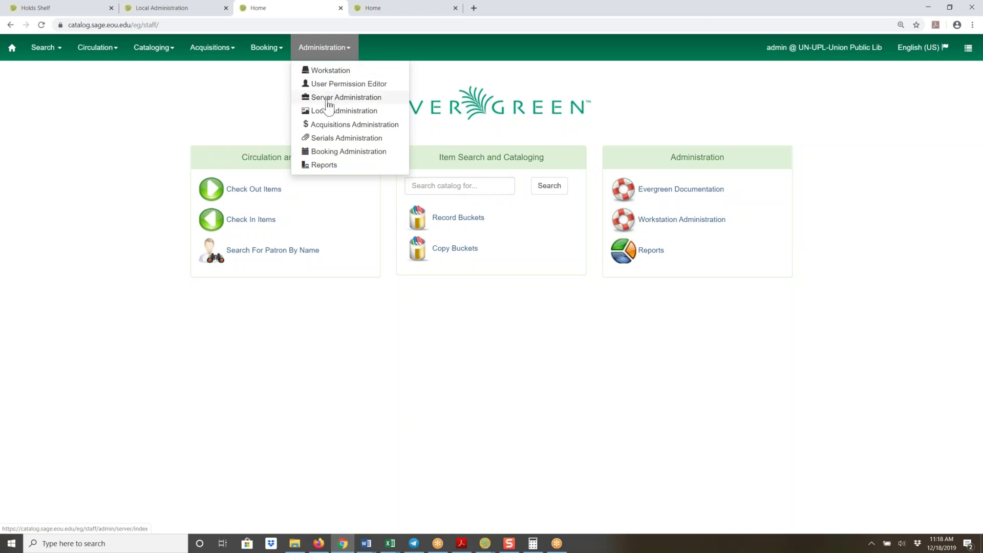
{"action": "left_click", "coordinate": [314, 70]}
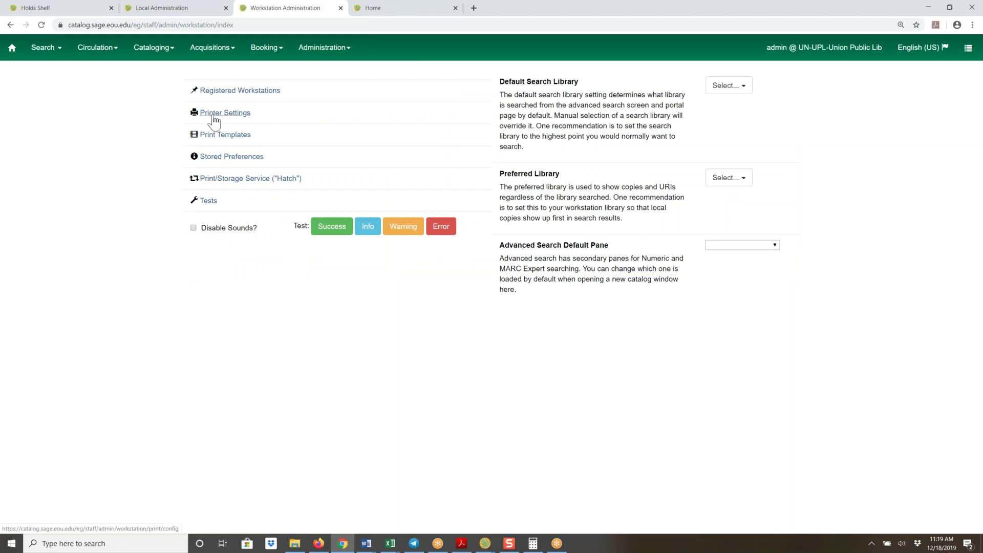
Open Print Templates and pick Hold Pull List from the Template Name dropdown
{"action": "left_click", "coordinate": [218, 140]}
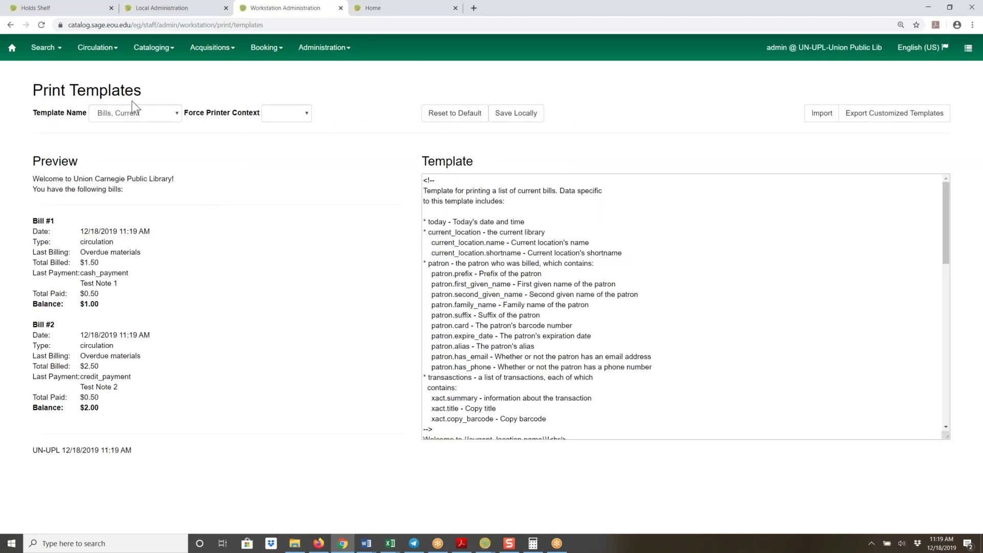
{"action": "left_click", "coordinate": [177, 113]}
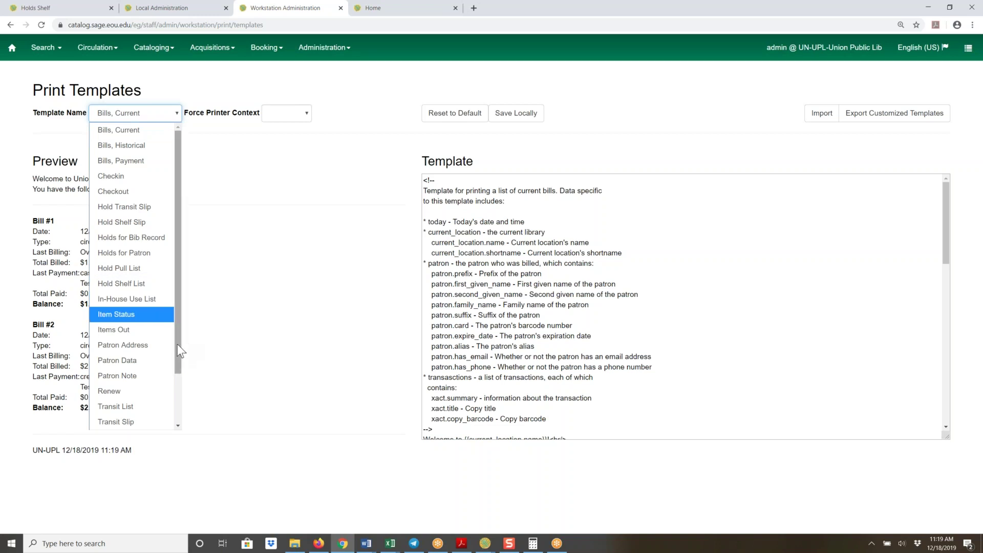
{"action": "left_click_drag", "start_coordinate": [177, 342], "coordinate": [172, 408]}
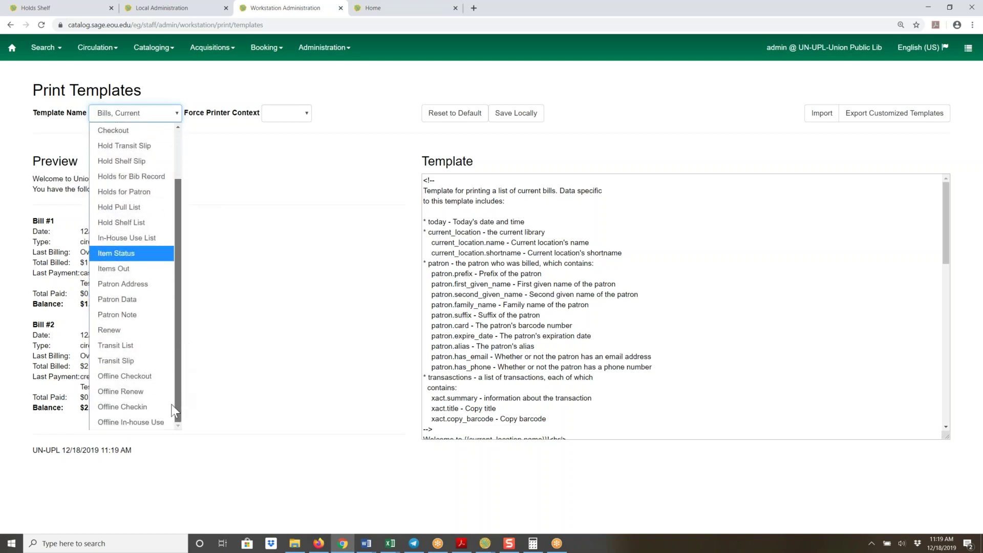
{"action": "left_click_drag", "start_coordinate": [173, 394], "coordinate": [175, 329]}
{"action": "left_click", "coordinate": [125, 271]}
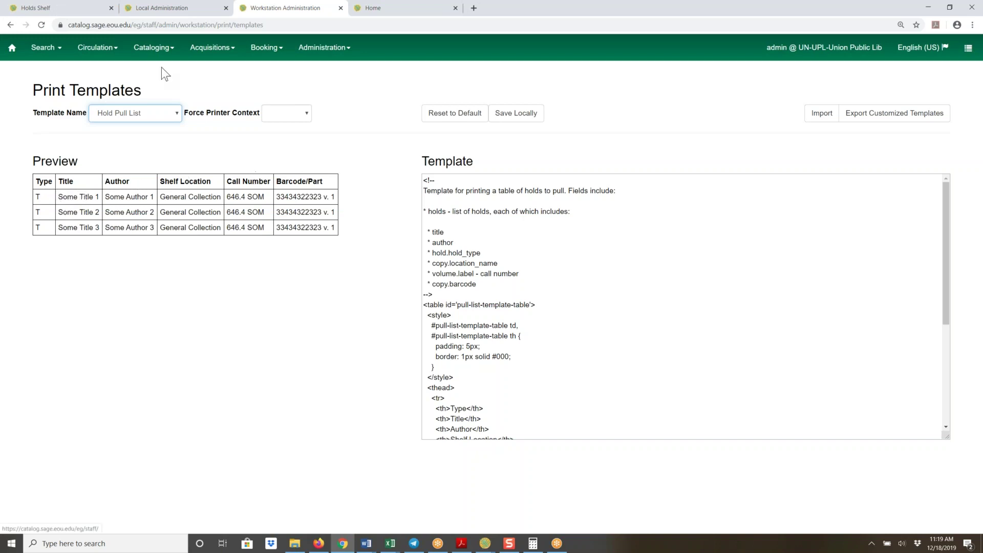
{"action": "left_click", "coordinate": [50, 9]}
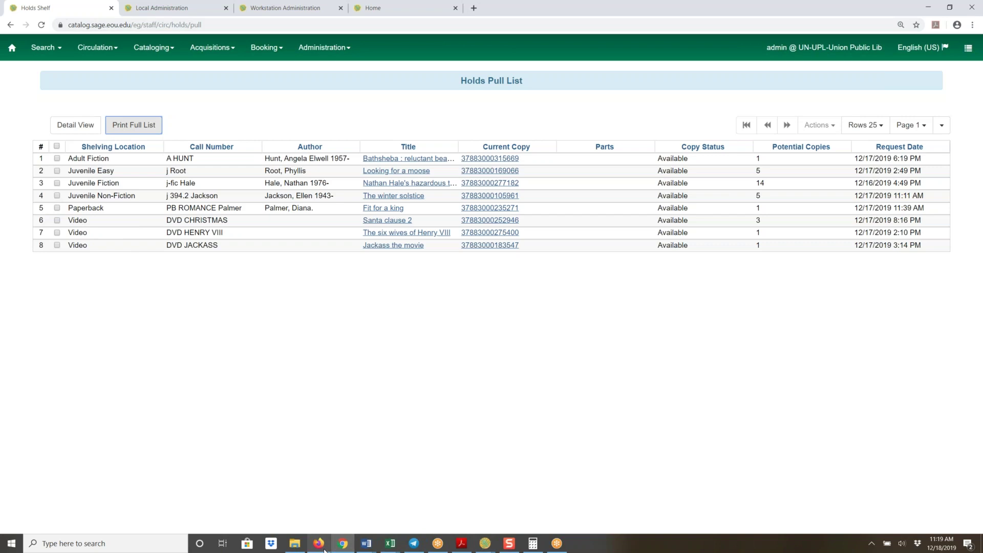
{"action": "mouse_move", "coordinate": [316, 548]}
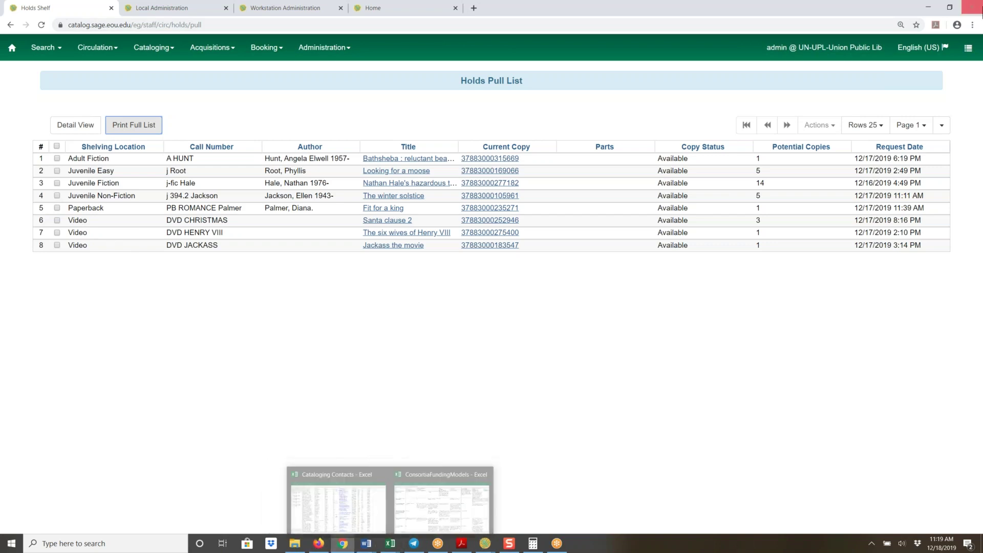
{"action": "left_click", "coordinate": [142, 130]}
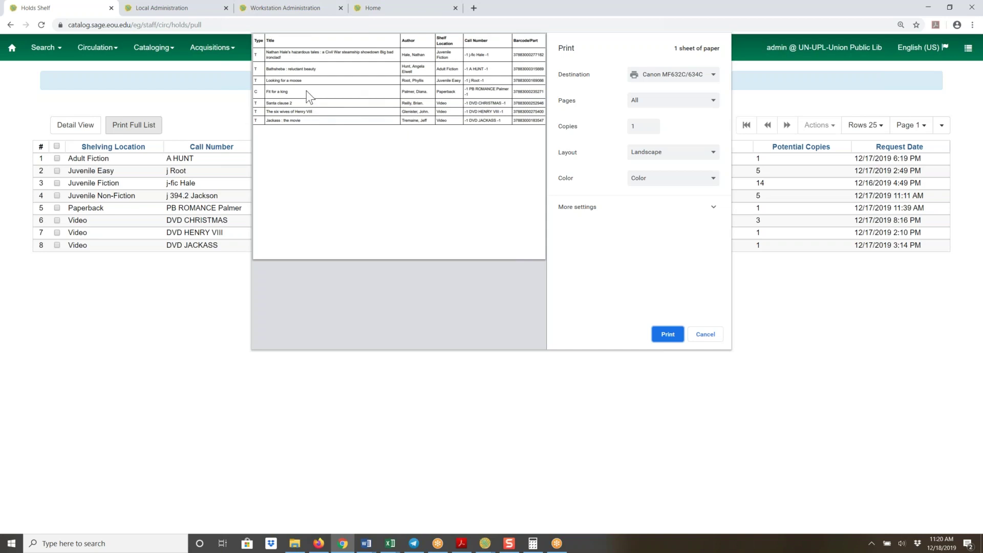
{"action": "left_click", "coordinate": [273, 8]}
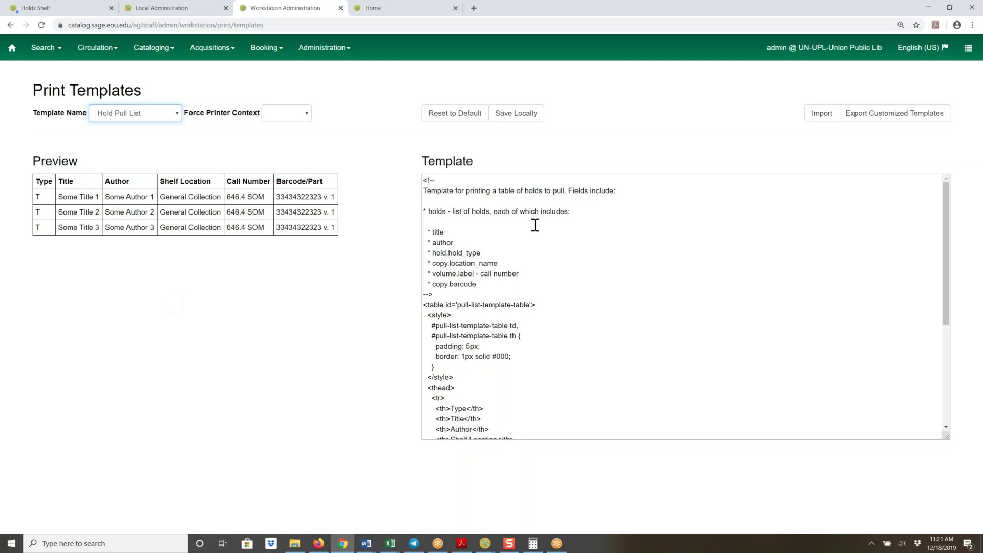
Scroll through the Hold Pull List template code to the end and back to the top
{"action": "scroll", "coordinate": [628, 247], "scroll_direction": "down", "scroll_amount": 2}
{"action": "scroll", "coordinate": [628, 247], "scroll_direction": "down", "scroll_amount": 2}
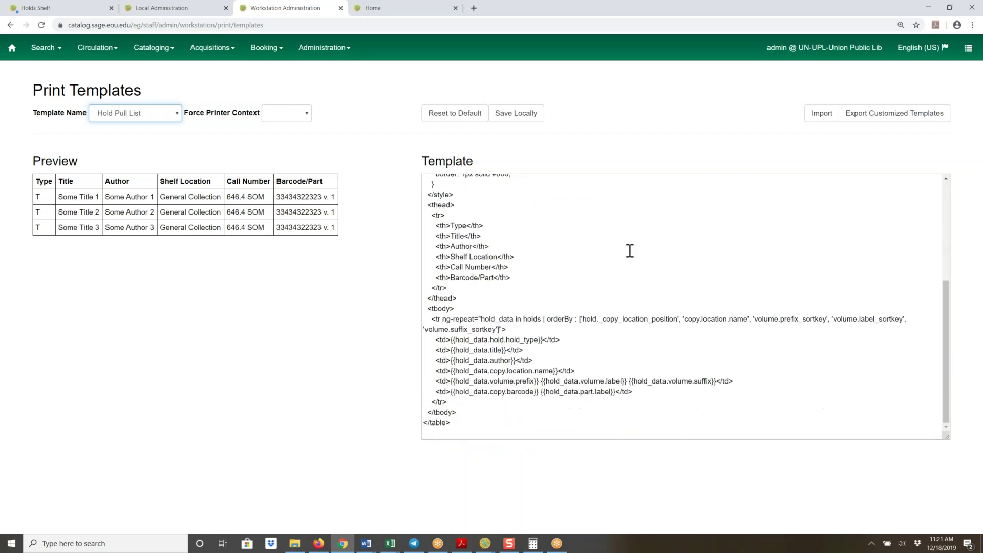
{"action": "scroll", "coordinate": [597, 269], "scroll_direction": "up", "scroll_amount": 4}
{"action": "scroll", "coordinate": [596, 268], "scroll_direction": "up", "scroll_amount": 1}
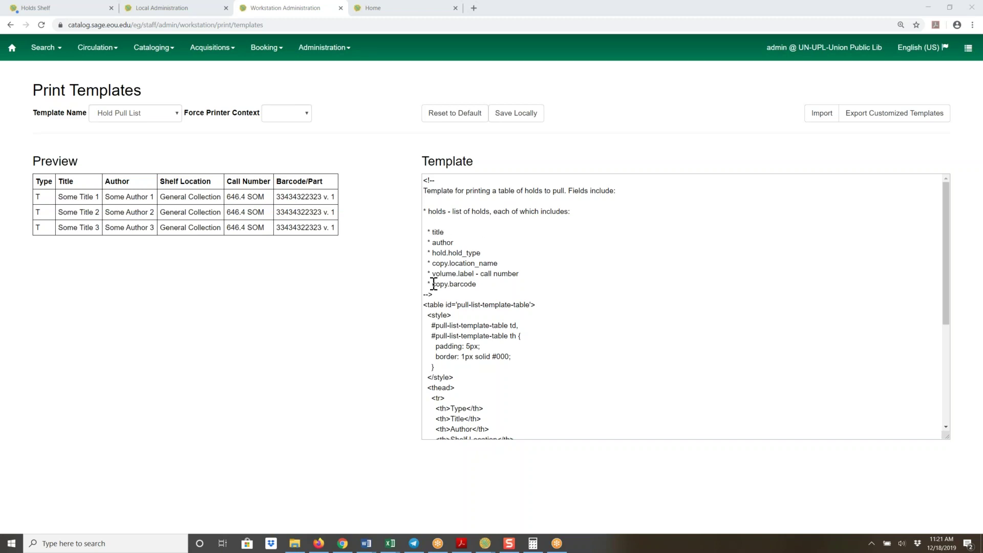
{"action": "left_click_drag", "start_coordinate": [944, 314], "coordinate": [942, 264]}
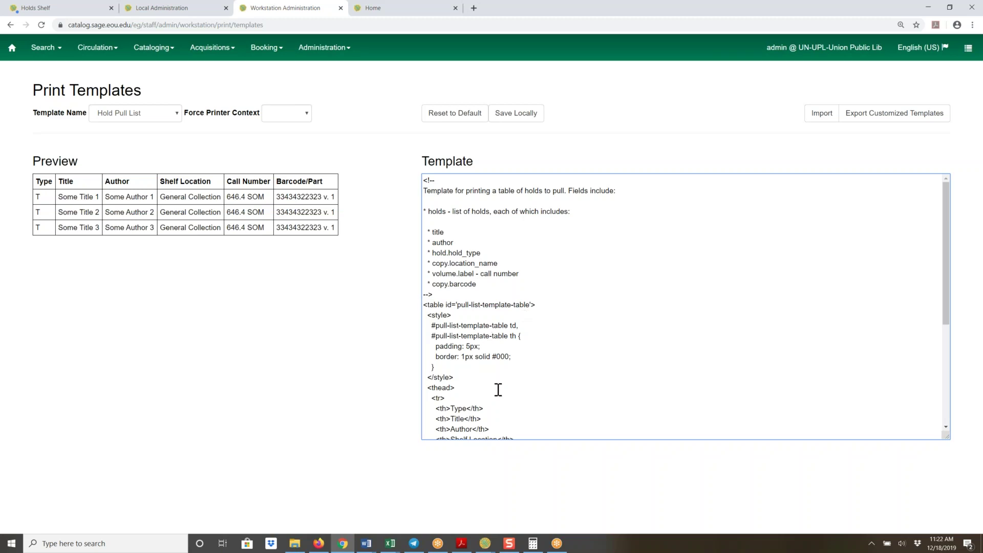
{"action": "scroll", "coordinate": [543, 397], "scroll_direction": "down", "scroll_amount": 2}
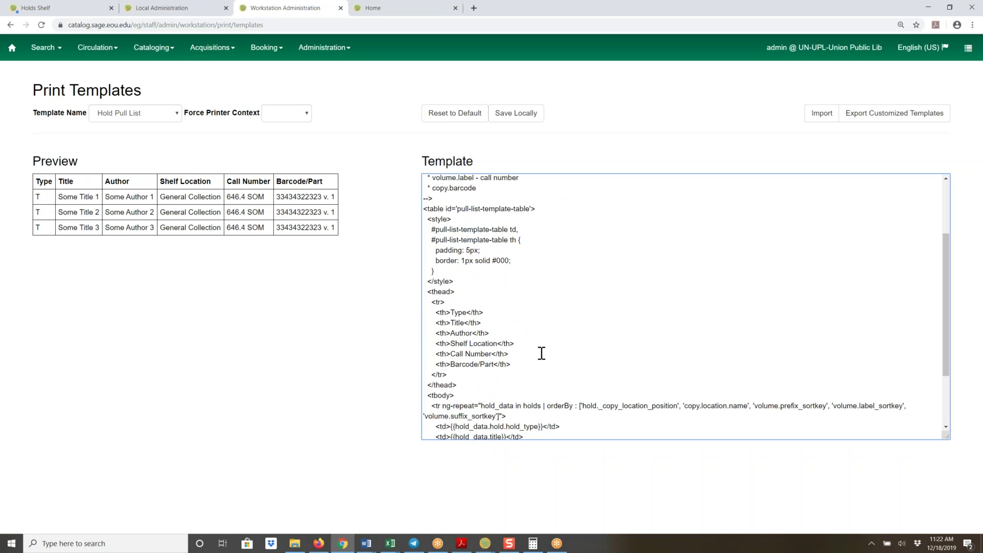
{"action": "scroll", "coordinate": [541, 353], "scroll_direction": "down", "scroll_amount": 1}
{"action": "scroll", "coordinate": [538, 349], "scroll_direction": "down", "scroll_amount": 1}
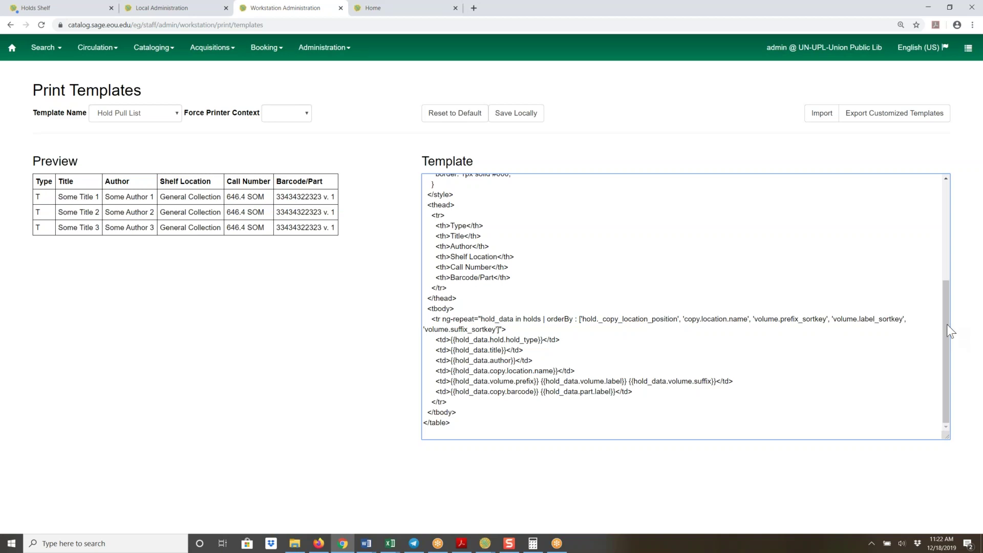
{"action": "left_click_drag", "start_coordinate": [943, 328], "coordinate": [945, 192]}
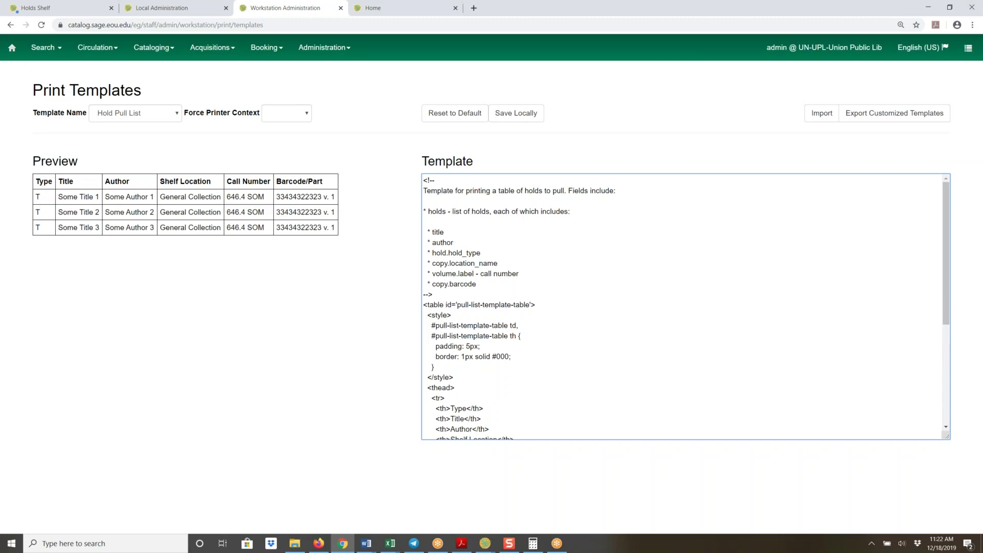
Switch back to the Holds Shelf tab and cancel the pending print dialog
{"action": "left_click", "coordinate": [40, 15]}
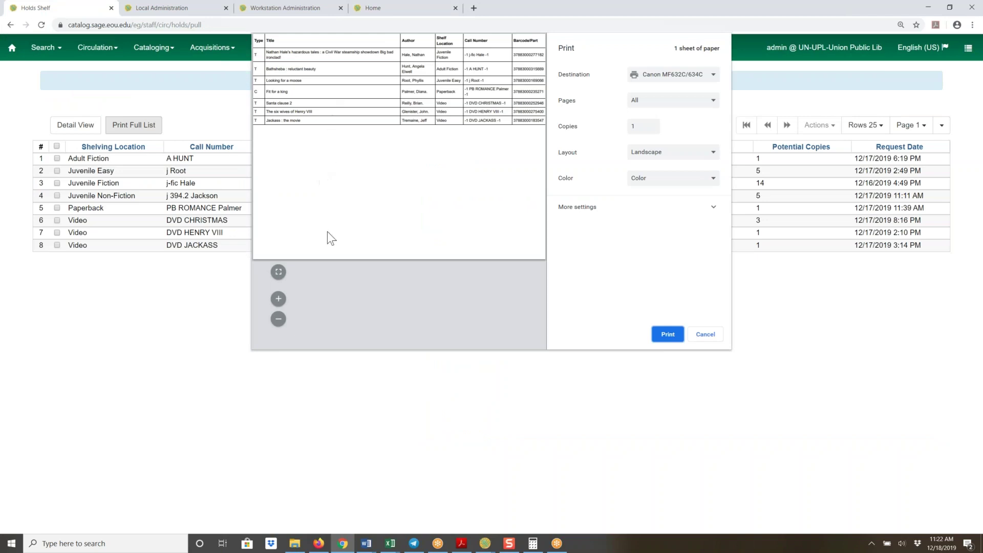
{"action": "left_click", "coordinate": [705, 334]}
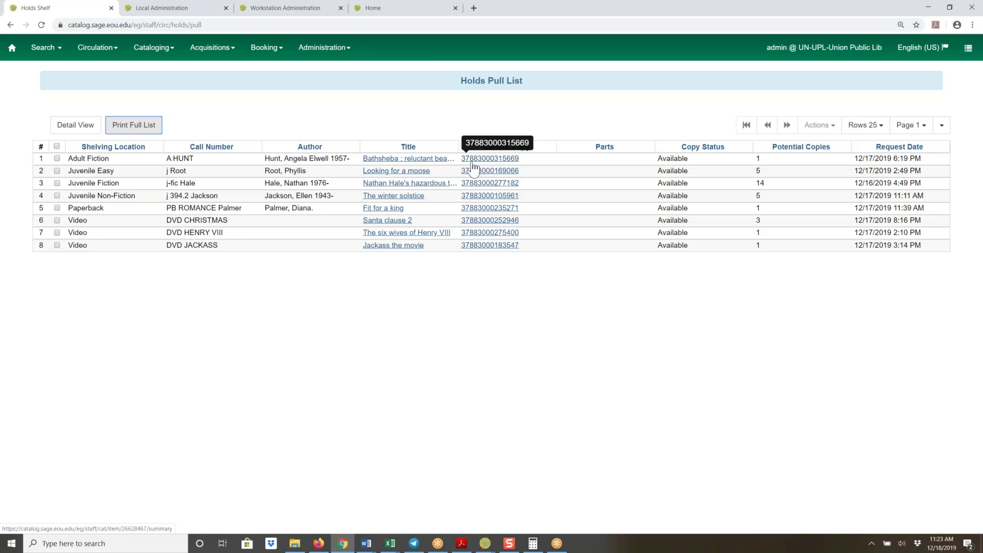
Check the Bathsheba : reluctant beauty copy's circ history and holds/transit, then show it in List View
{"action": "left_click", "coordinate": [501, 159]}
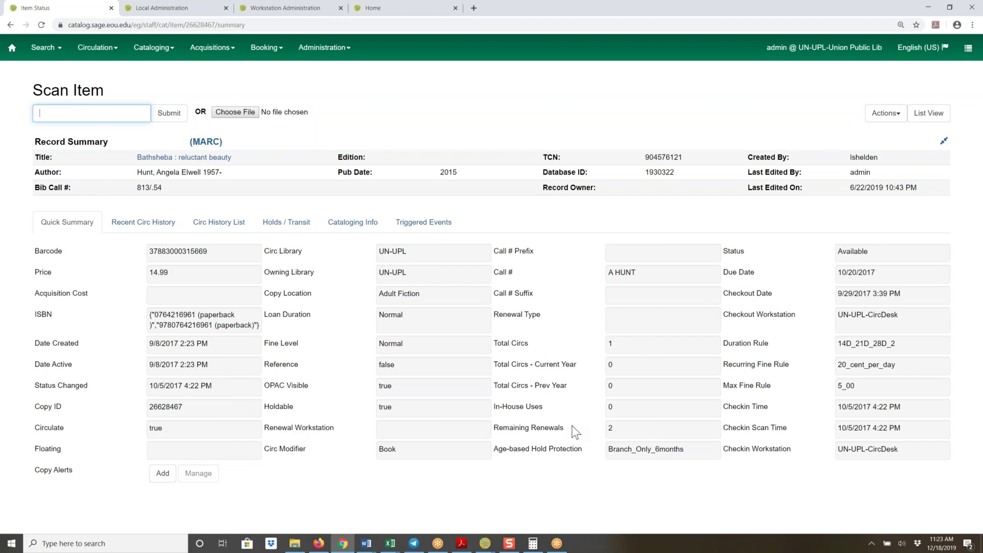
{"action": "left_click", "coordinate": [134, 231]}
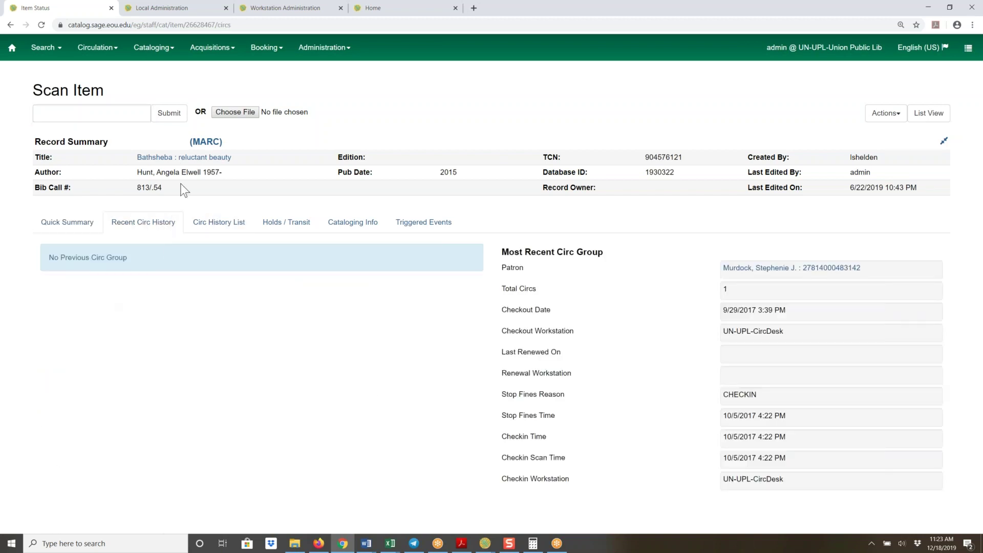
{"action": "left_click", "coordinate": [275, 233]}
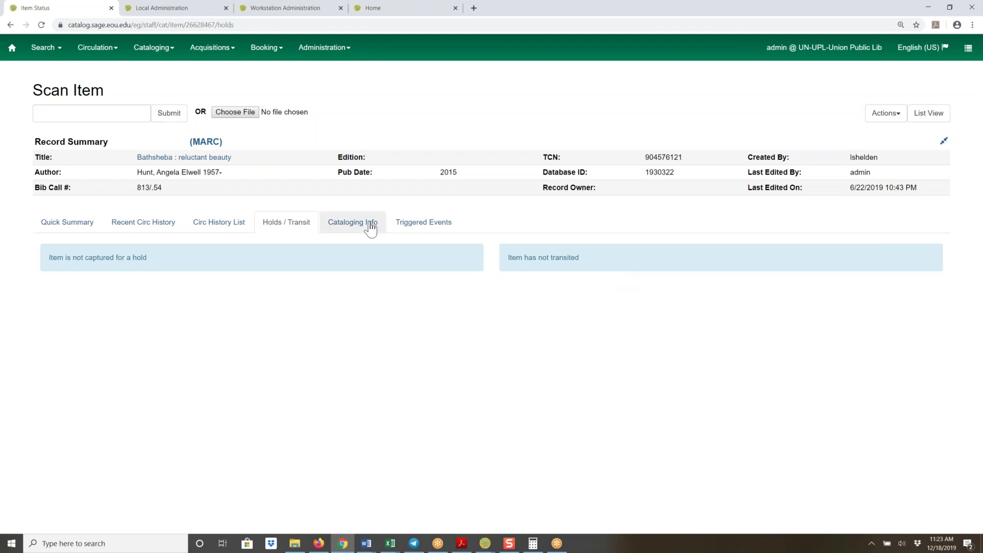
{"action": "left_click", "coordinate": [57, 228]}
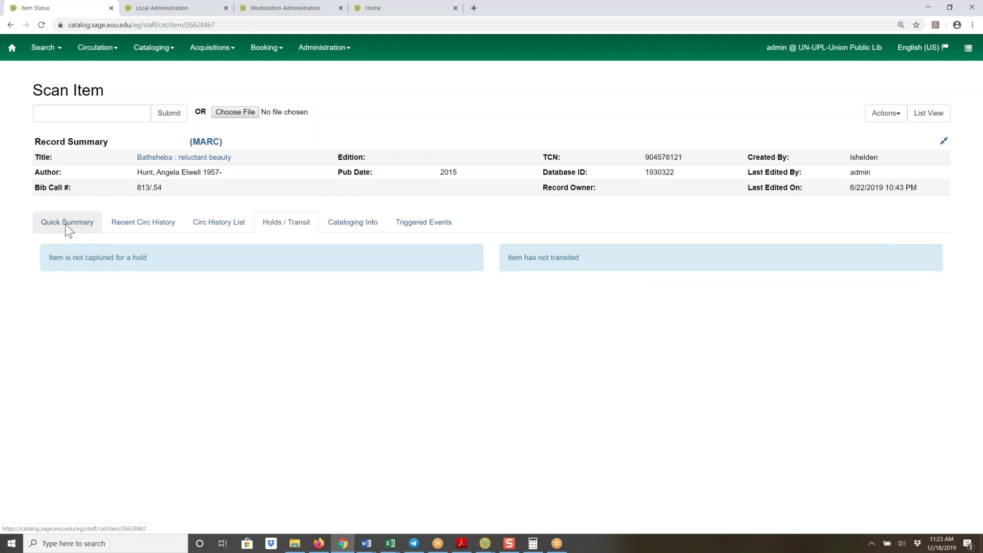
{"action": "left_click", "coordinate": [928, 120]}
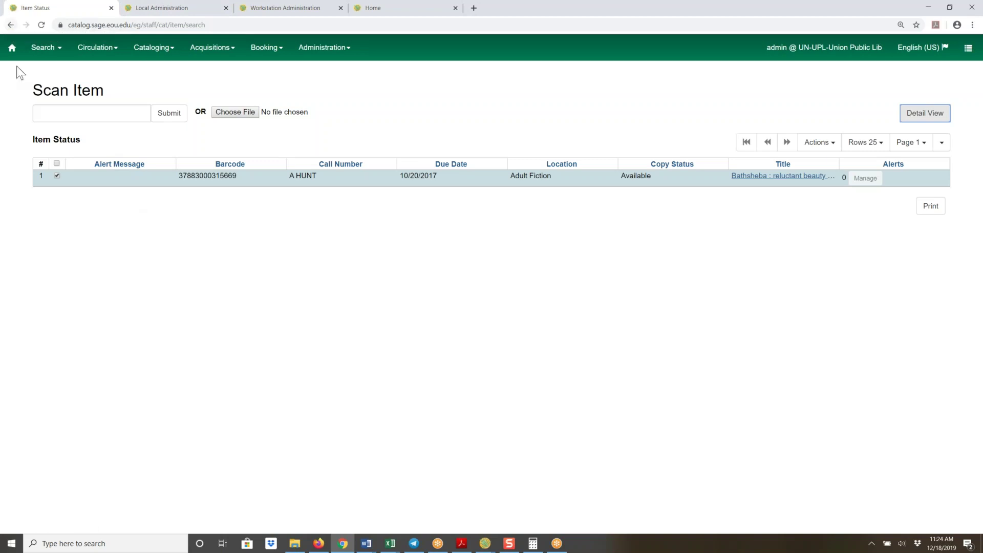
Go Back five times through the item pages to the Holds Pull List, now seven copies
{"action": "left_click", "coordinate": [10, 25]}
{"action": "left_click", "coordinate": [11, 24]}
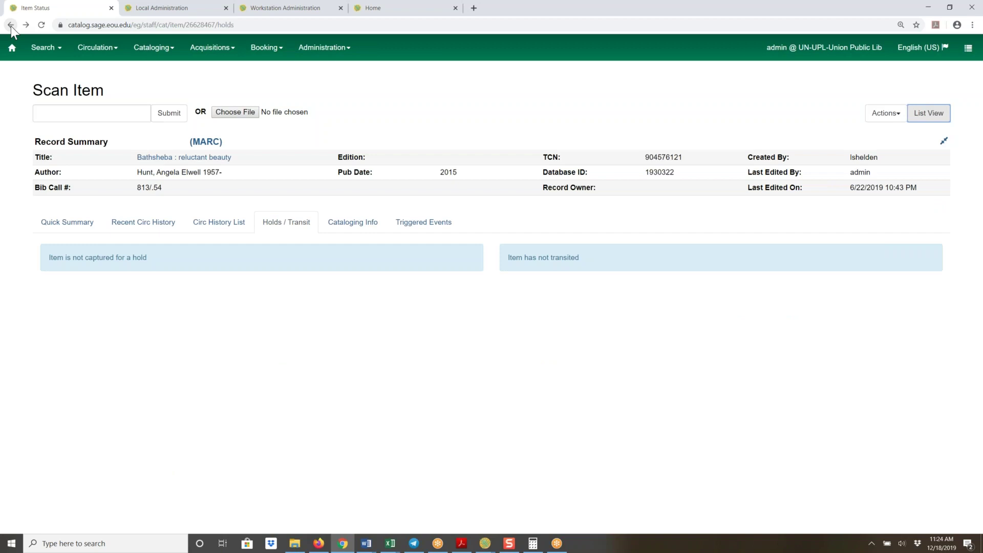
{"action": "left_click", "coordinate": [11, 25]}
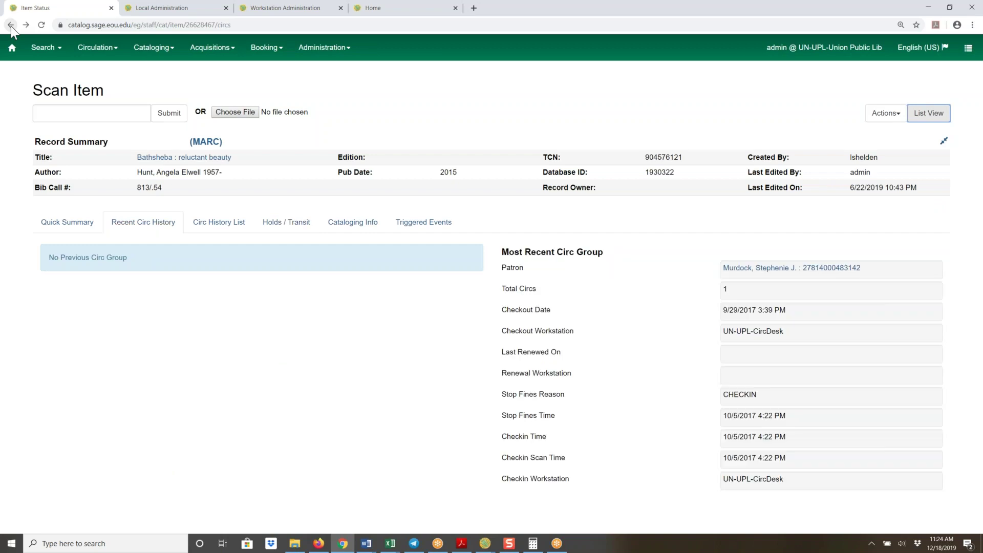
{"action": "left_click", "coordinate": [11, 25]}
{"action": "left_click", "coordinate": [11, 25]}
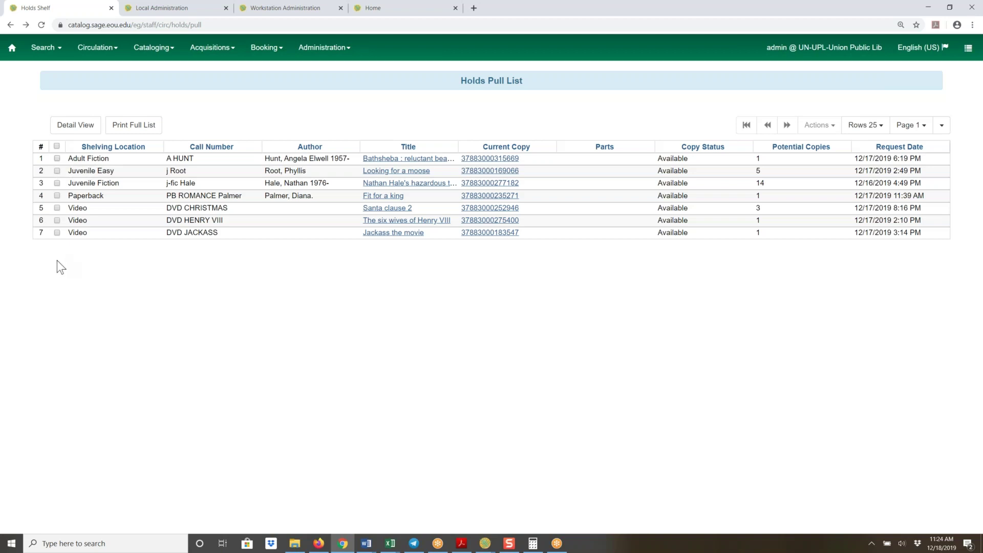
Select the Looking for a moose hold and browse the Actions list without choosing one
{"action": "left_click", "coordinate": [56, 170]}
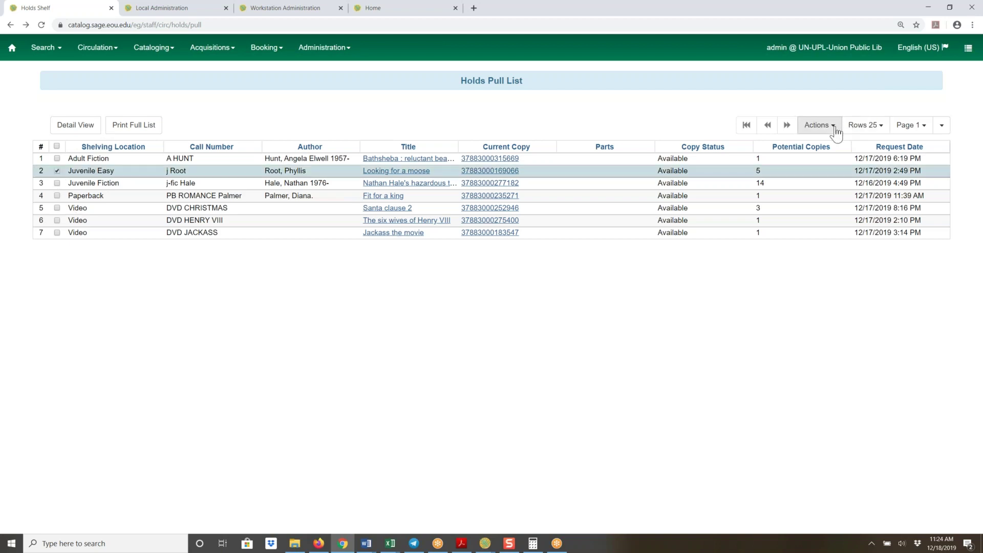
{"action": "left_click", "coordinate": [817, 125]}
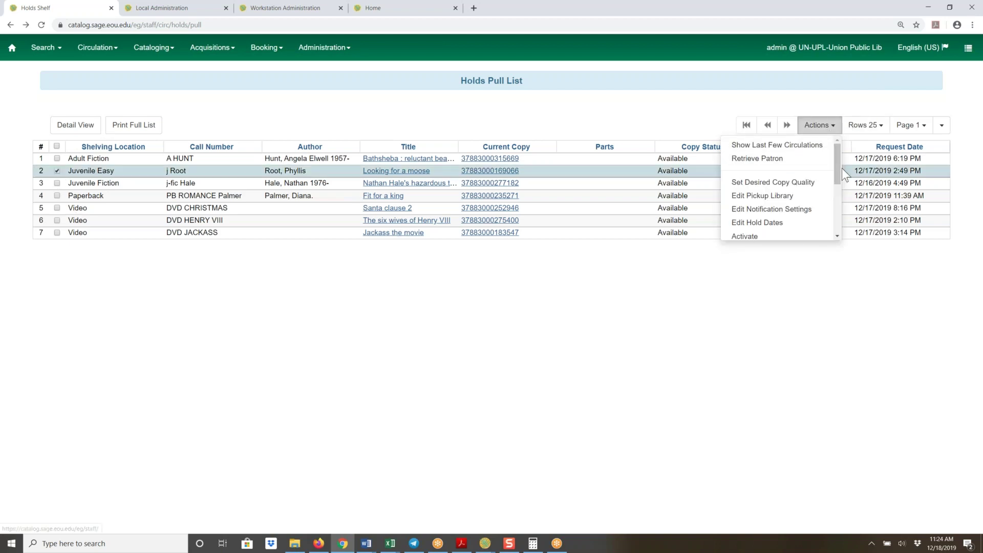
{"action": "left_click_drag", "start_coordinate": [838, 171], "coordinate": [836, 220]}
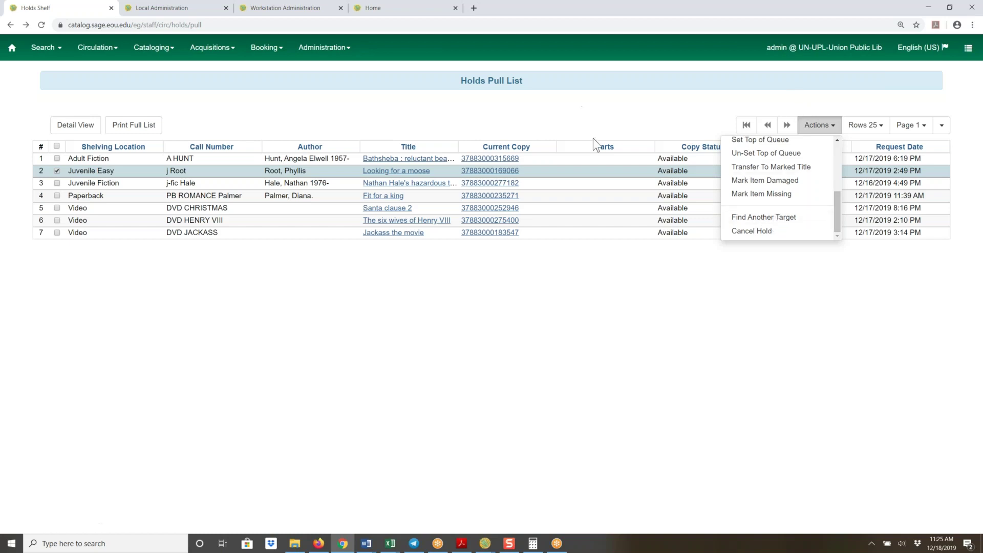
{"action": "left_click", "coordinate": [637, 109]}
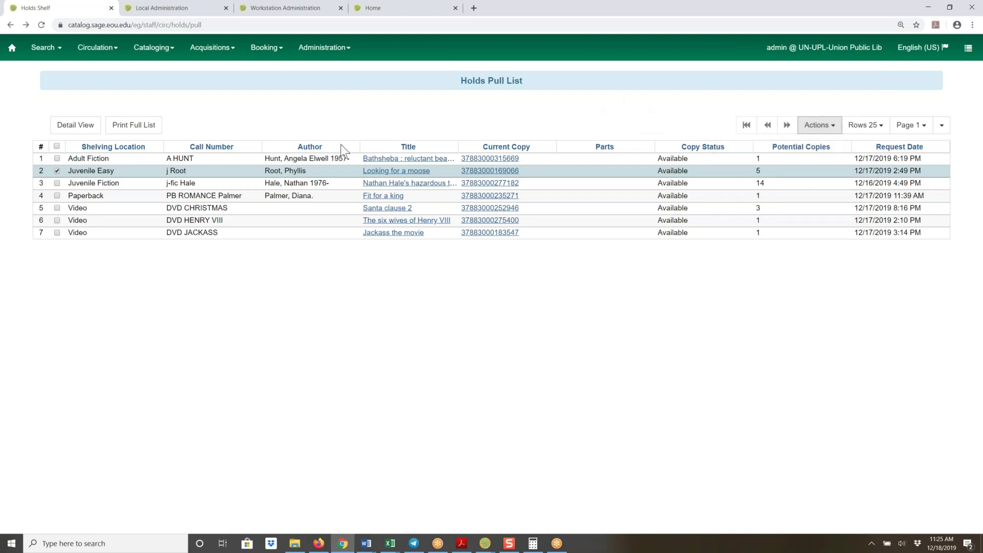
Deselect the Looking for a moose hold and return to the staff home page
{"action": "left_click", "coordinate": [57, 171]}
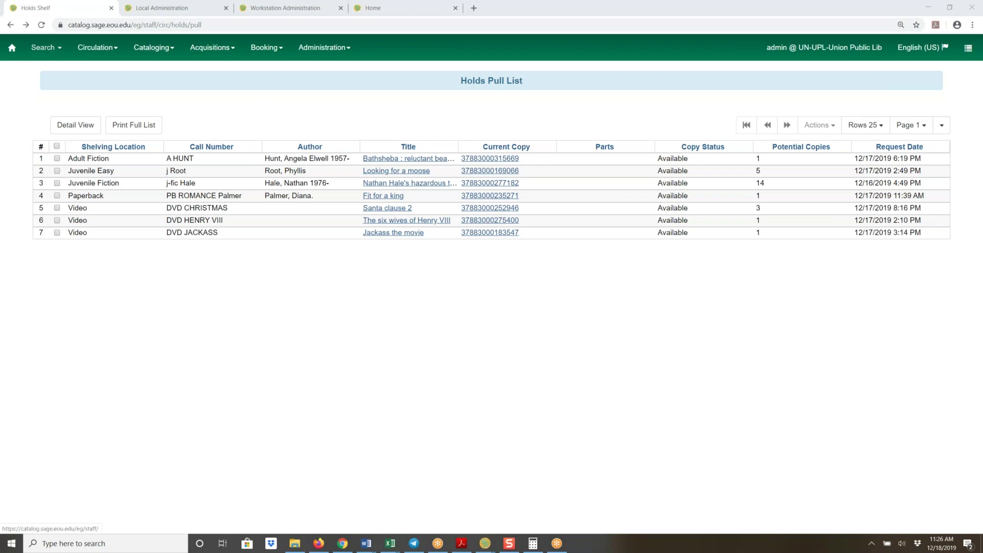
{"action": "left_click", "coordinate": [10, 53]}
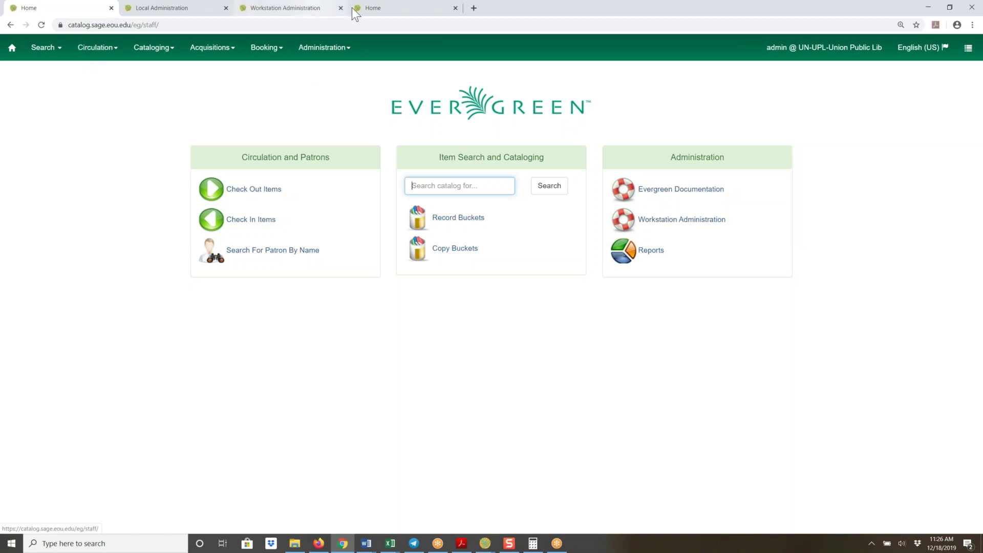
Go to the Local Administration page from the Administration menu
{"action": "left_click", "coordinate": [322, 51]}
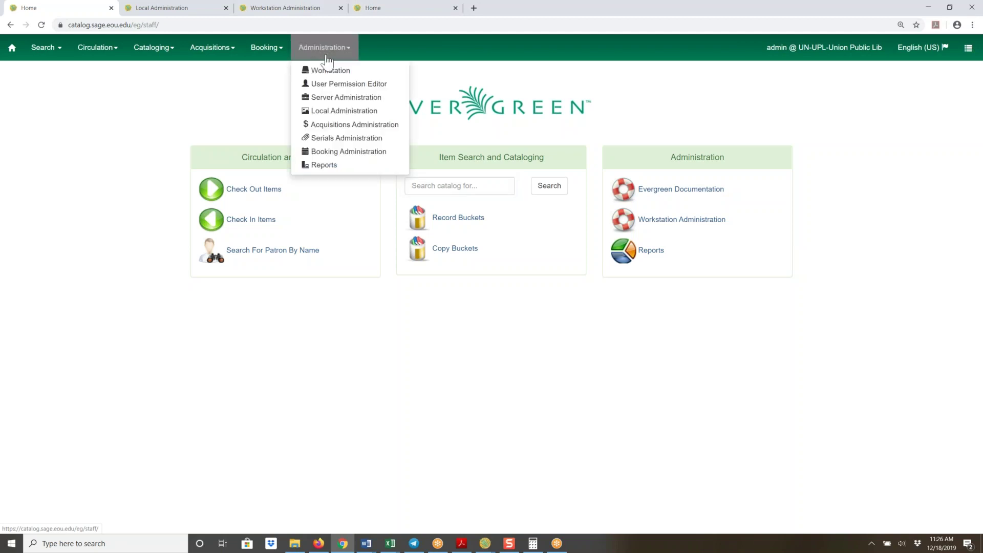
{"action": "left_click", "coordinate": [329, 114]}
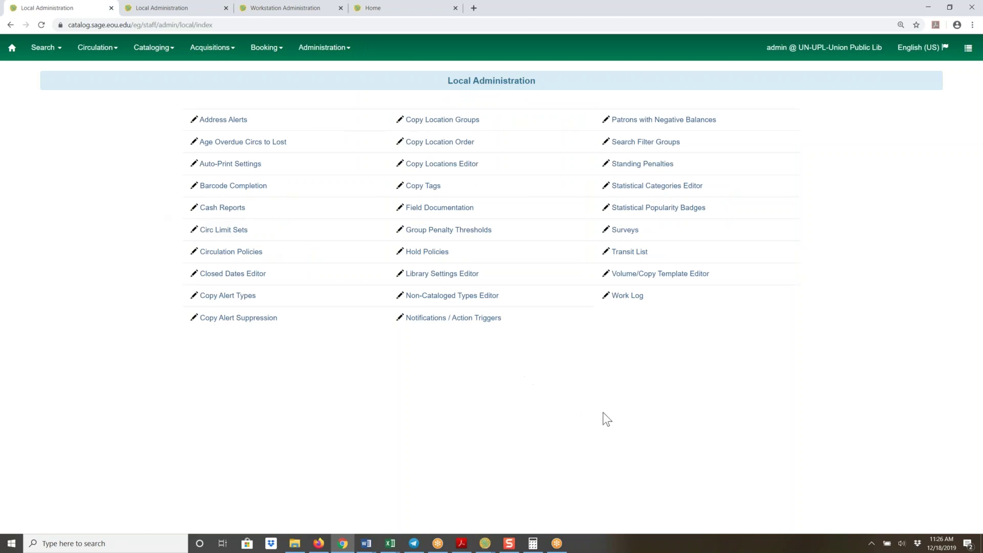
Open the Transit List, showing today's two incoming transits to UN-UPL from MC-OCL
{"action": "left_click", "coordinate": [635, 259]}
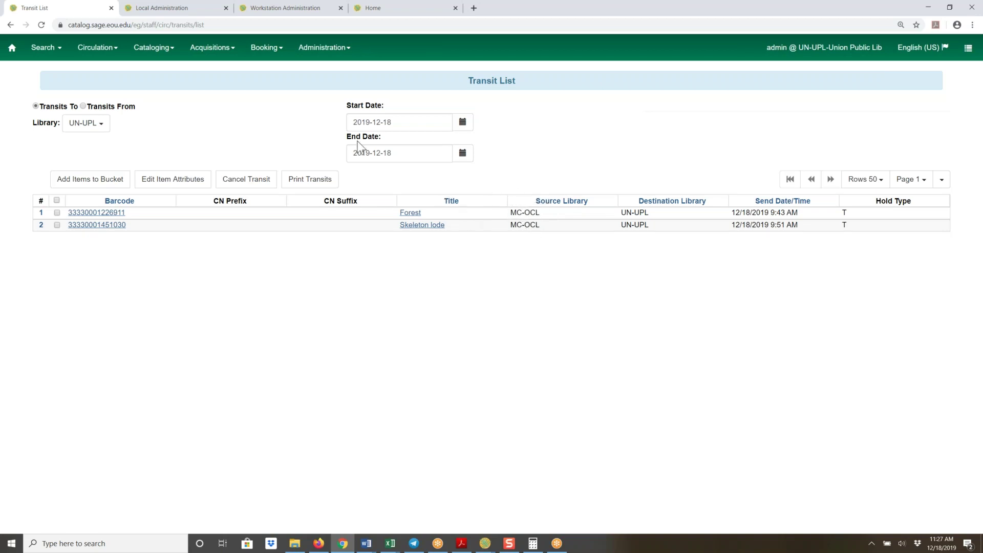
Set the Transit List start date to December 11, 2019 and scroll through the transits
{"action": "left_click", "coordinate": [463, 127]}
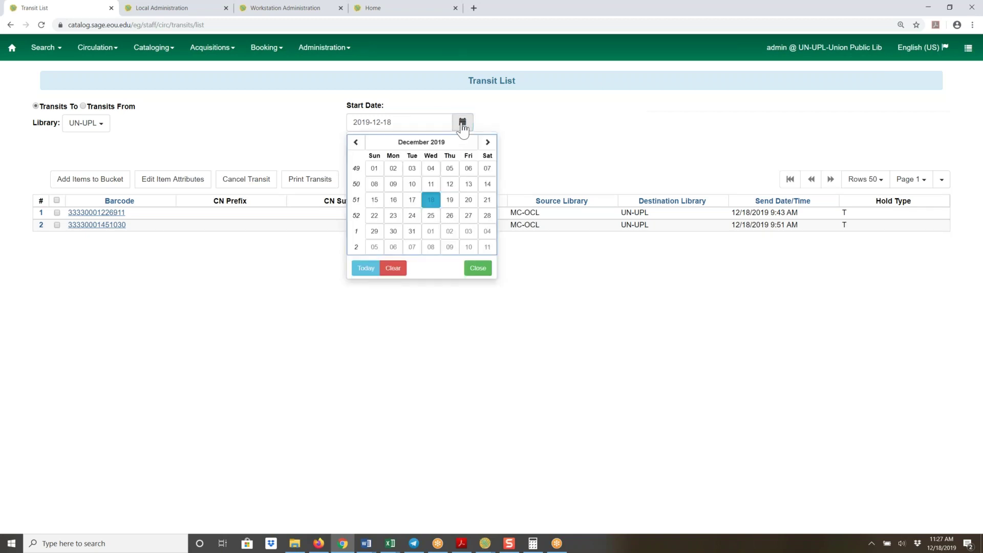
{"action": "left_click", "coordinate": [431, 184]}
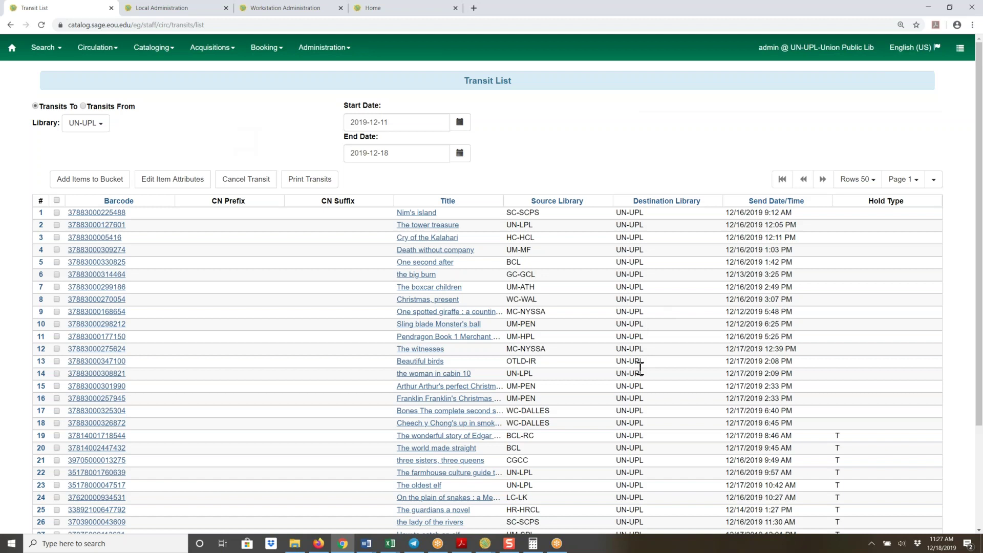
{"action": "scroll", "coordinate": [646, 269], "scroll_direction": "down", "scroll_amount": 3}
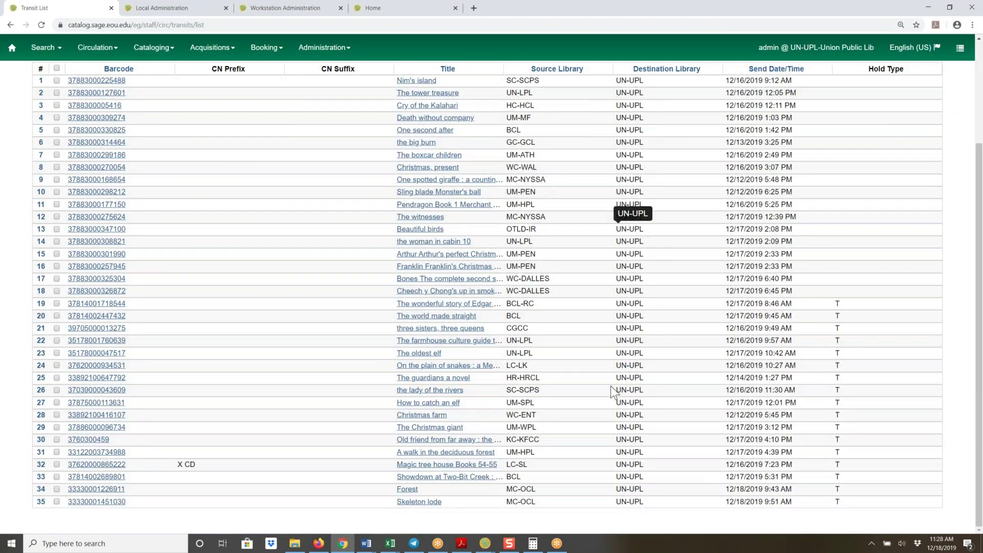
{"action": "scroll", "coordinate": [533, 370], "scroll_direction": "up", "scroll_amount": 1}
{"action": "scroll", "coordinate": [491, 307], "scroll_direction": "up", "scroll_amount": 1}
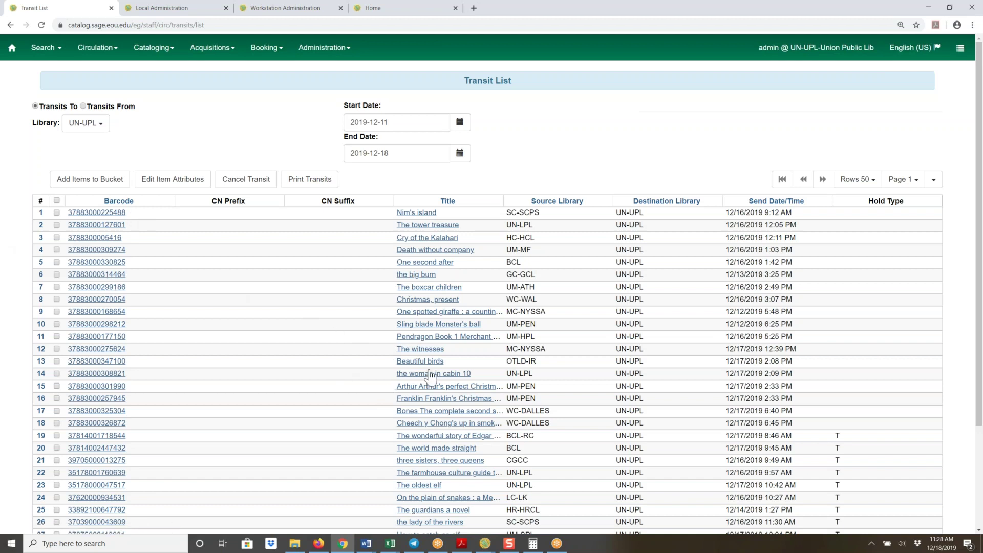
{"action": "left_click", "coordinate": [933, 182]}
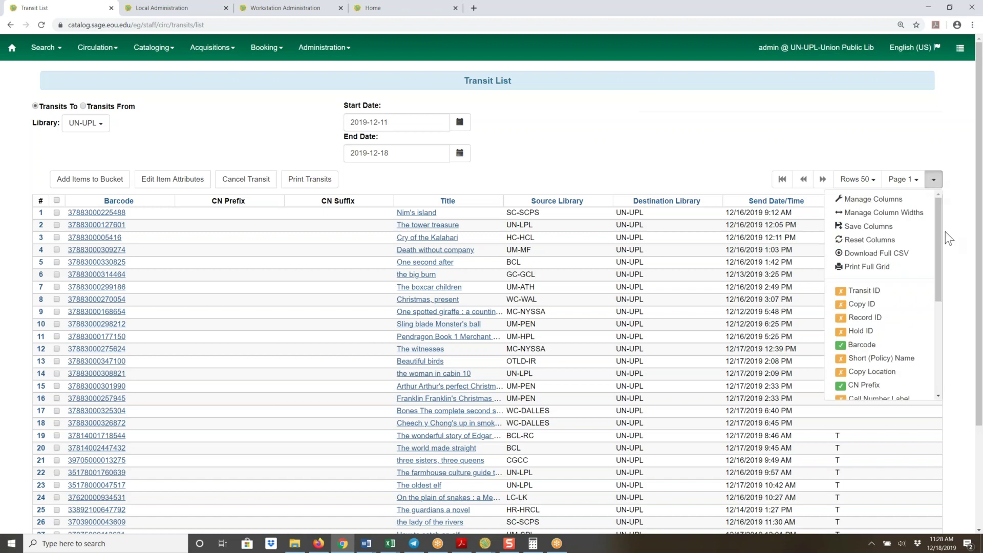
{"action": "left_click_drag", "start_coordinate": [936, 228], "coordinate": [935, 336]}
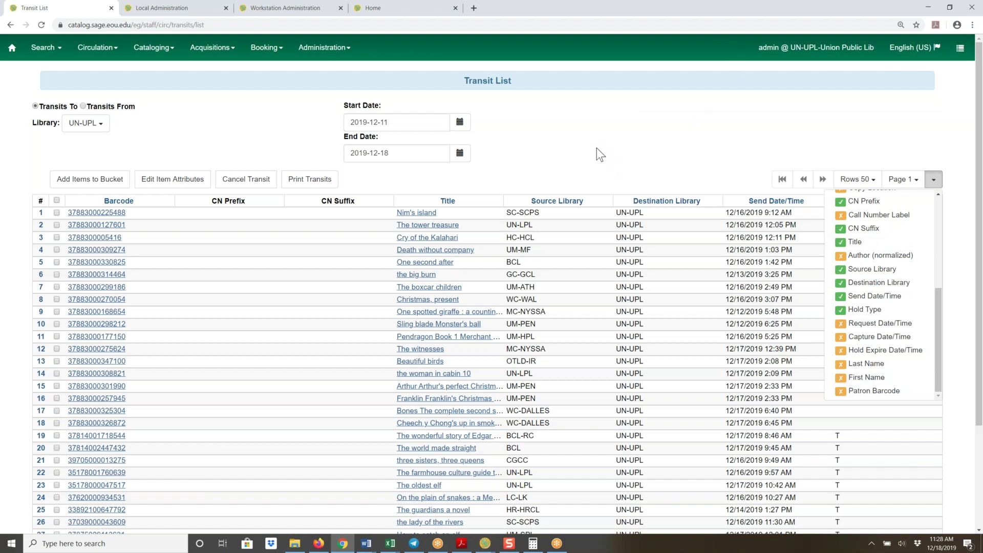
{"action": "left_click", "coordinate": [595, 133]}
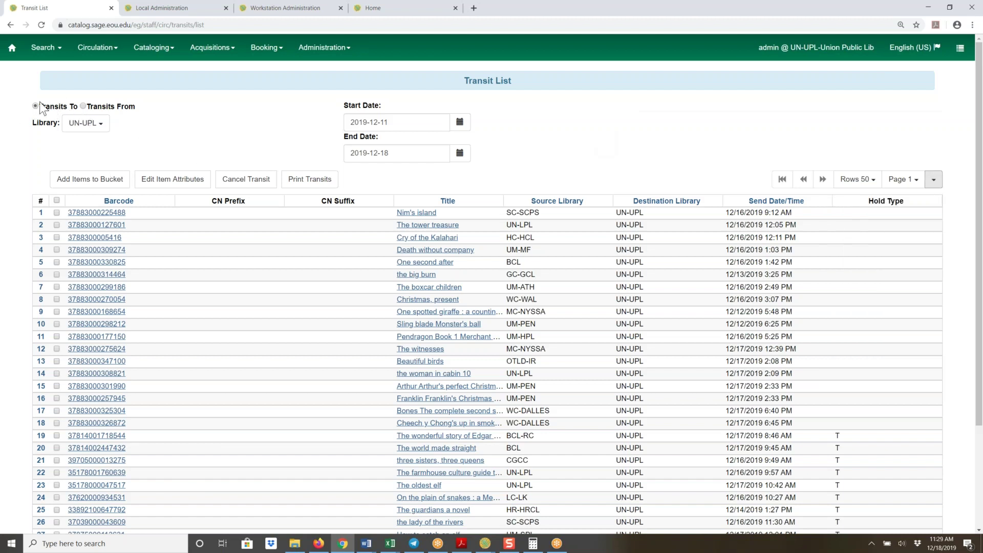
Switch the Transit List to Transits From, showing outgoing transits from UN-UPL
{"action": "left_click", "coordinate": [82, 106]}
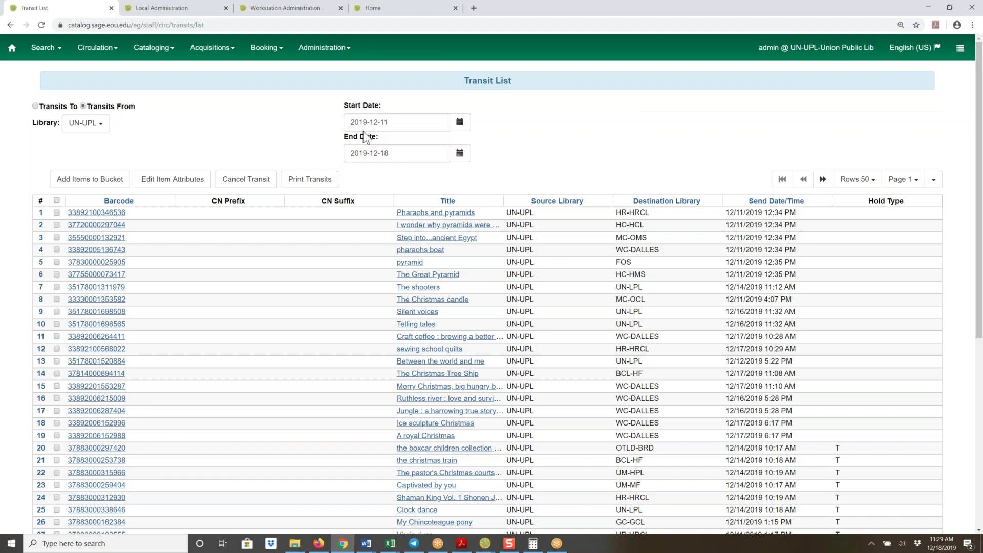
{"action": "left_click", "coordinate": [461, 128]}
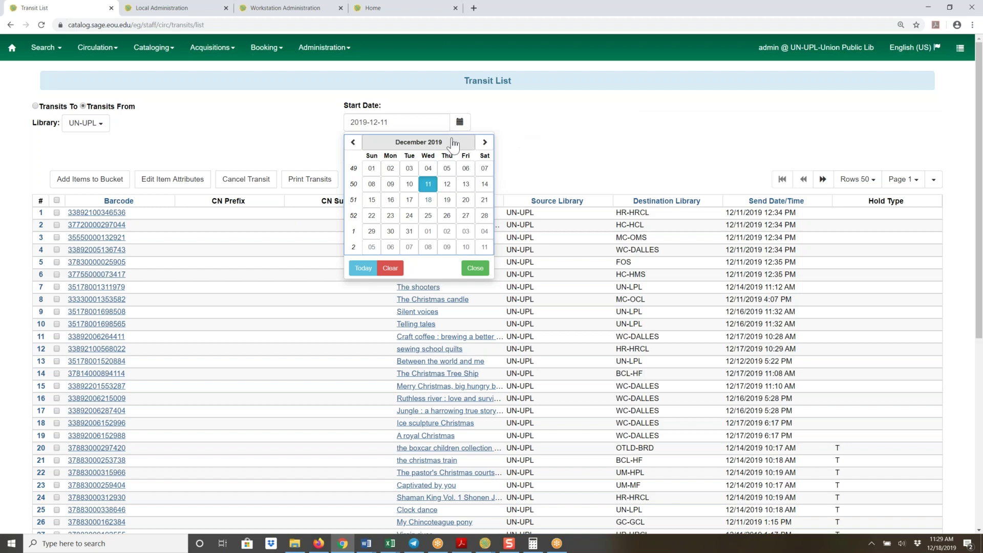
Change the start date to 2011-01-01 to list outgoing transits back to 2011
{"action": "left_click", "coordinate": [395, 124]}
{"action": "left_click_drag", "start_coordinate": [395, 123], "coordinate": [344, 126]}
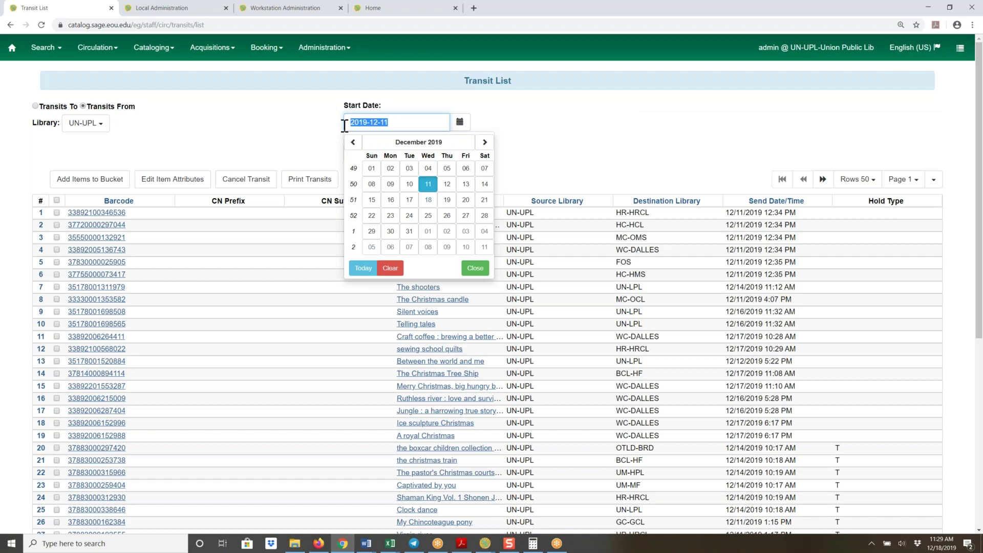
{"action": "type", "text": "20"}
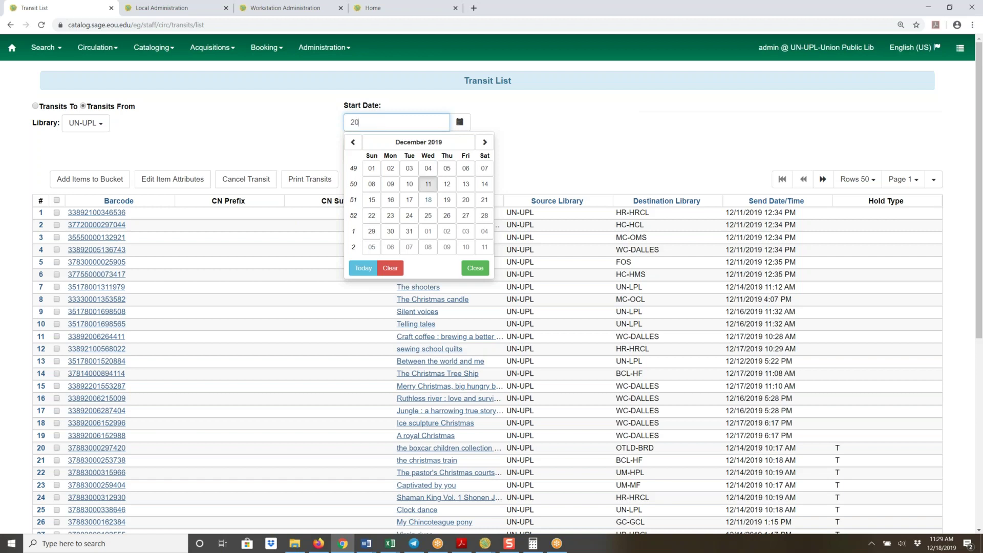
{"action": "type", "text": "11-01-01"}
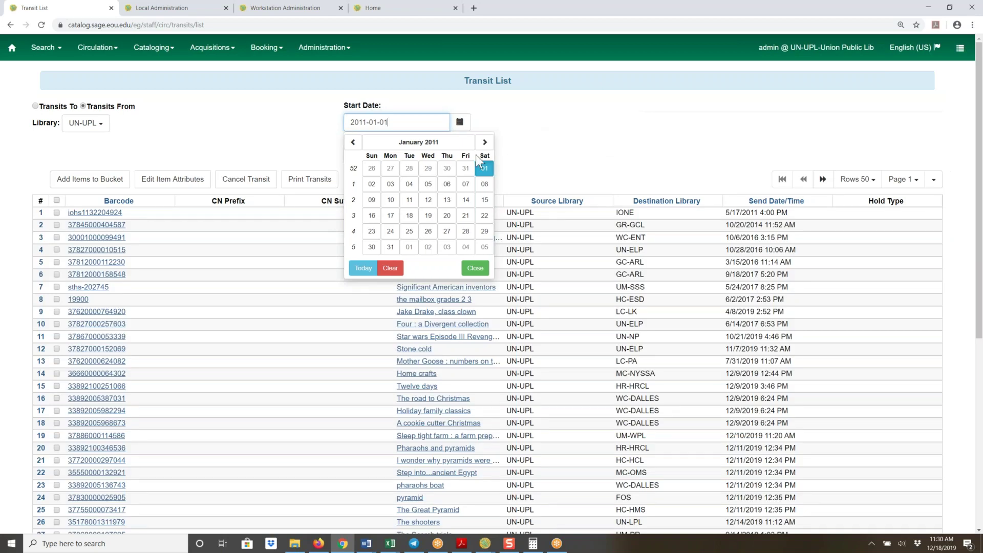
{"action": "left_click", "coordinate": [560, 152]}
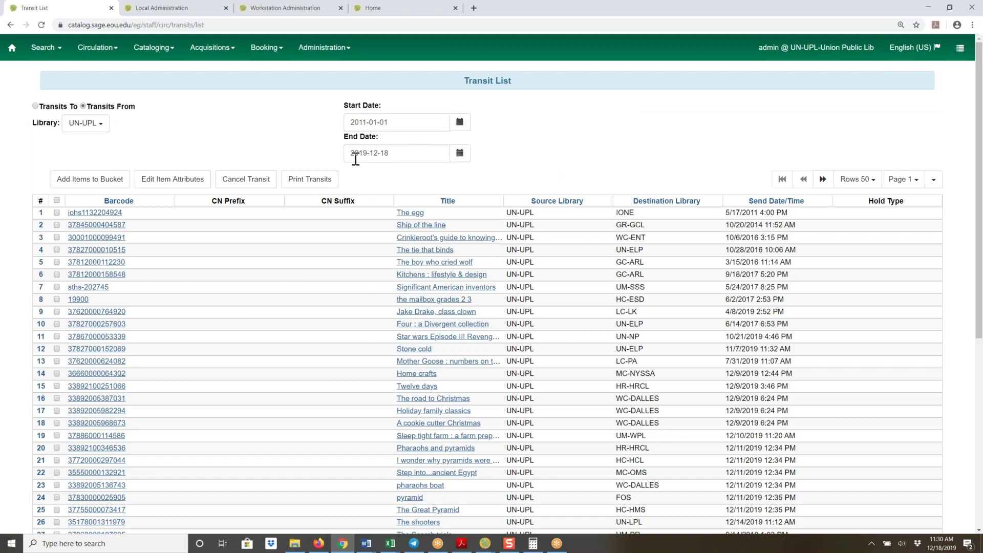
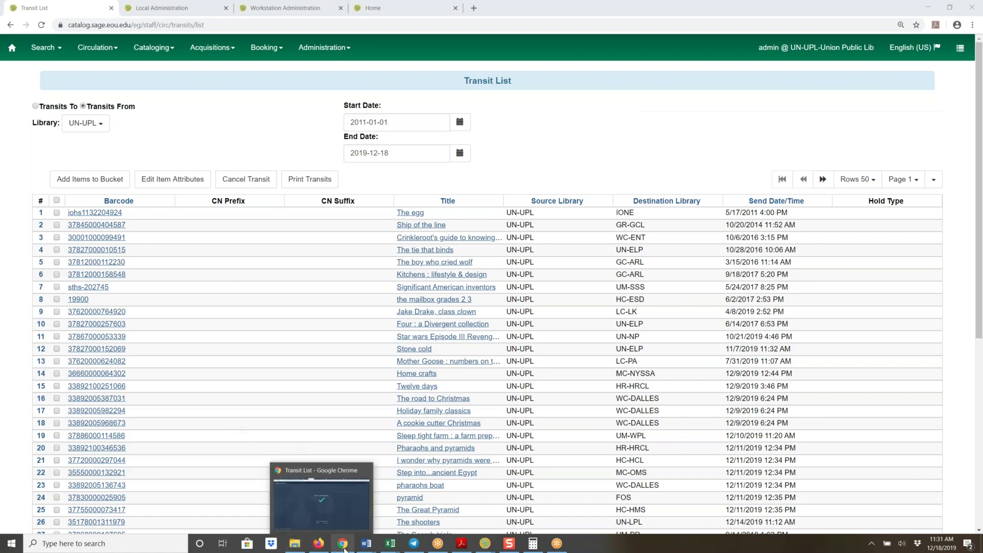
Bring the Firefox meeting window to the front and start a new blank tab
{"action": "mouse_move", "coordinate": [324, 548]}
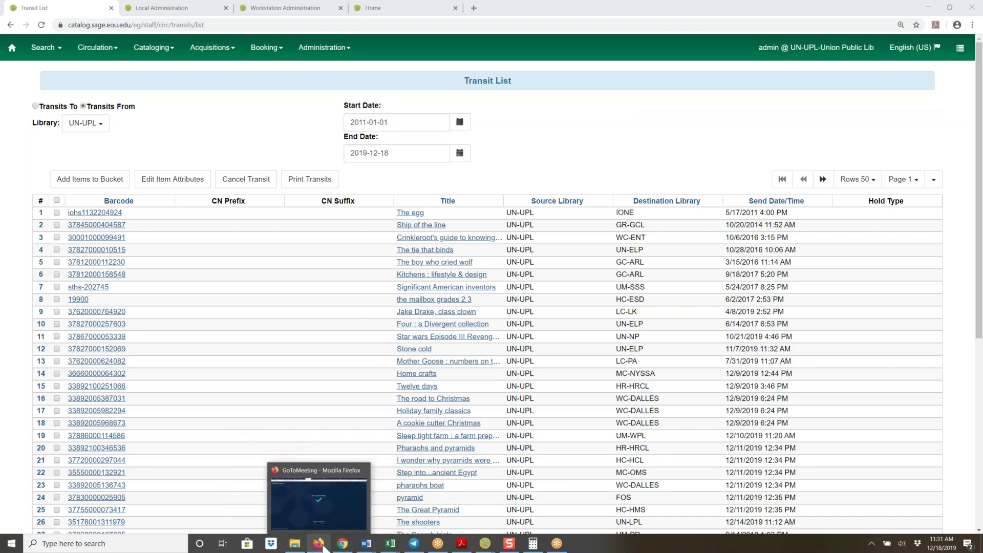
{"action": "left_click", "coordinate": [322, 504]}
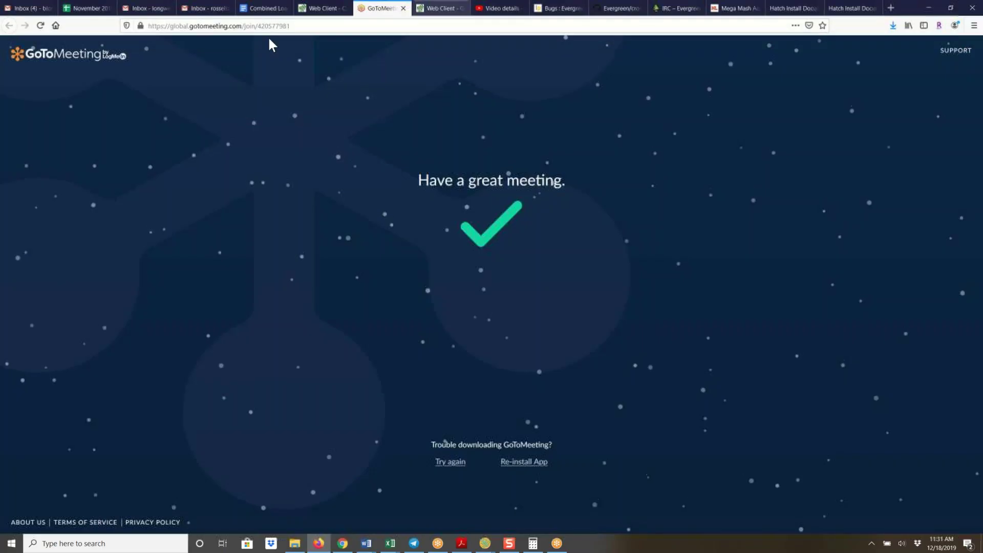
{"action": "left_click", "coordinate": [891, 7]}
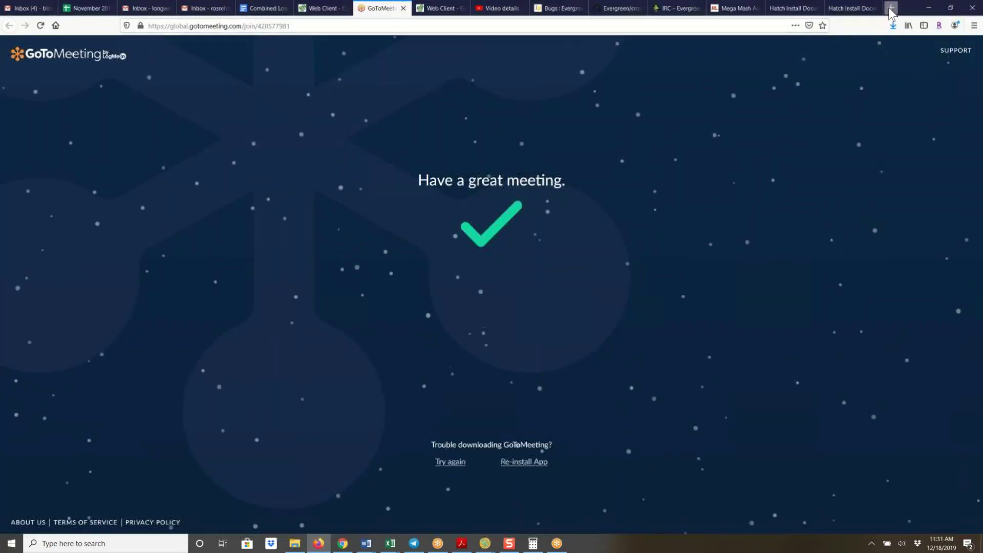
{"action": "type", "text": "ht"}
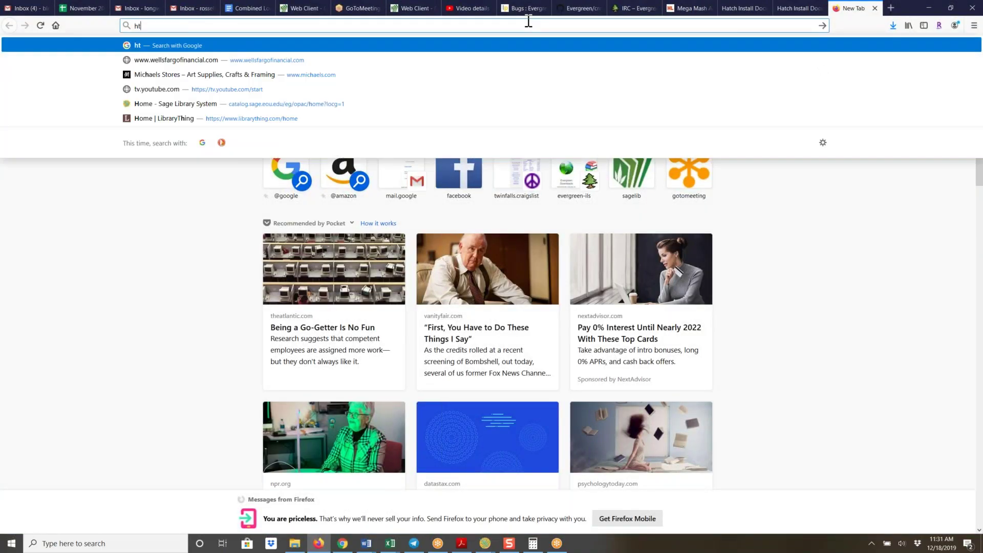
{"action": "type", "text": "tp://"}
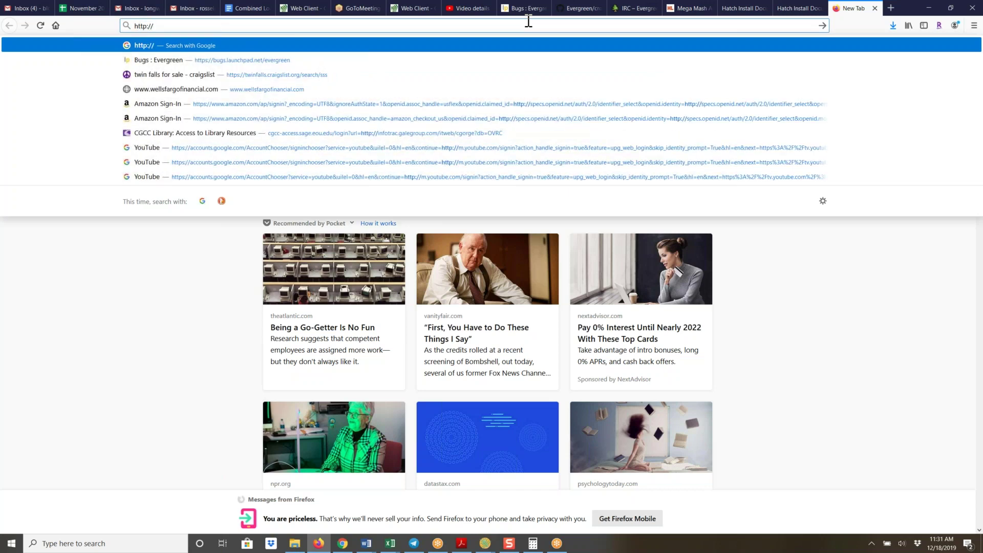
{"action": "type", "text": "catalog.sage.eou.e"}
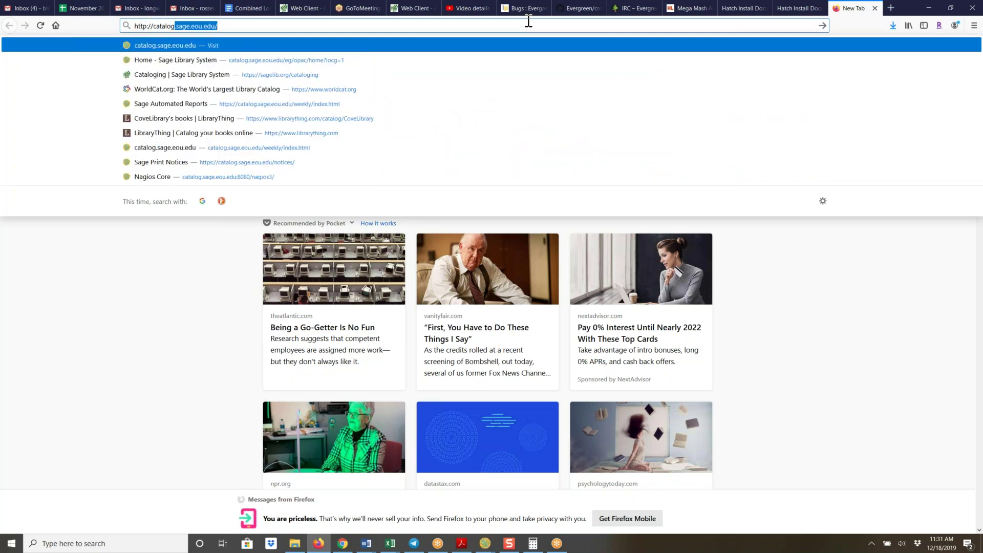
{"action": "type", "text": "du"}
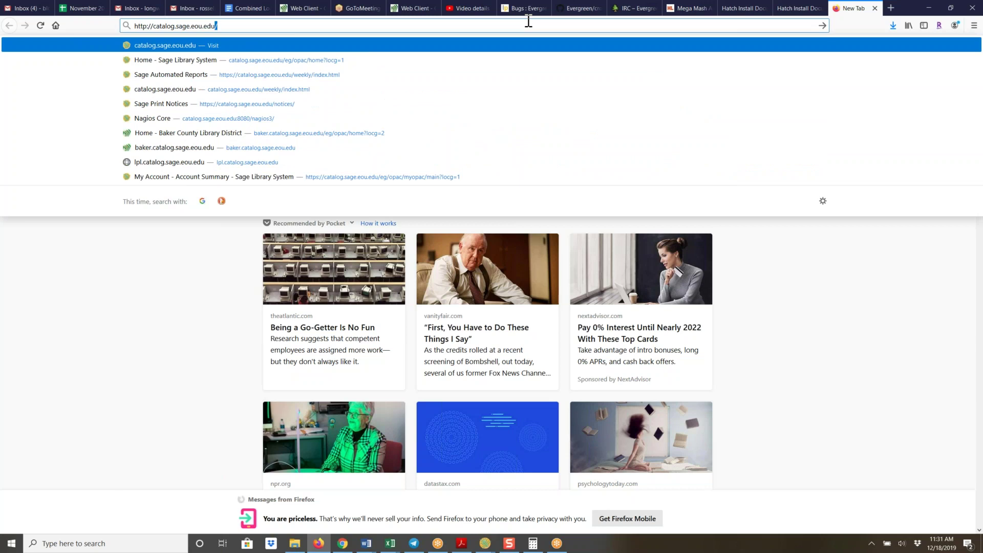
{"action": "type", "text": "/"}
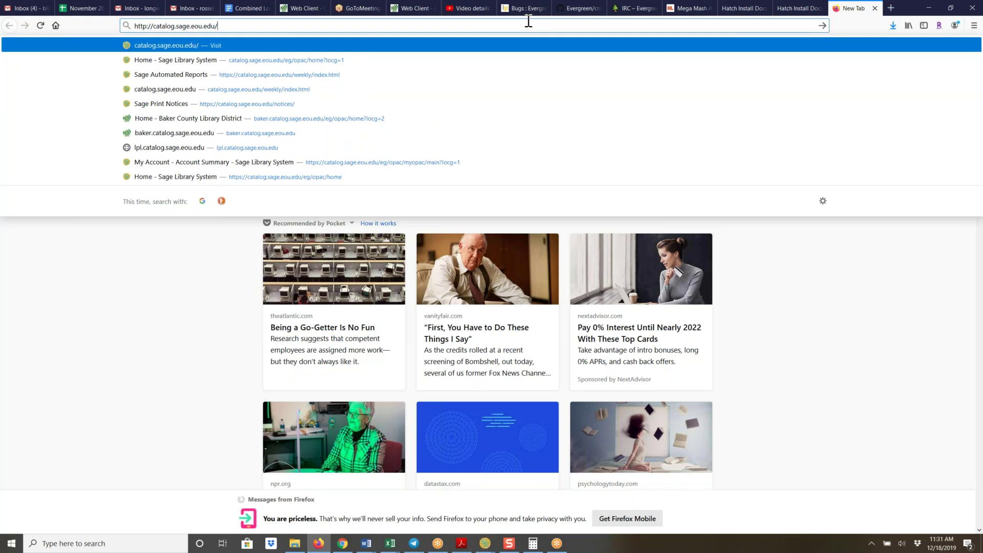
{"action": "type", "text": "weekly/index.html"}
{"action": "key", "text": "Return"}
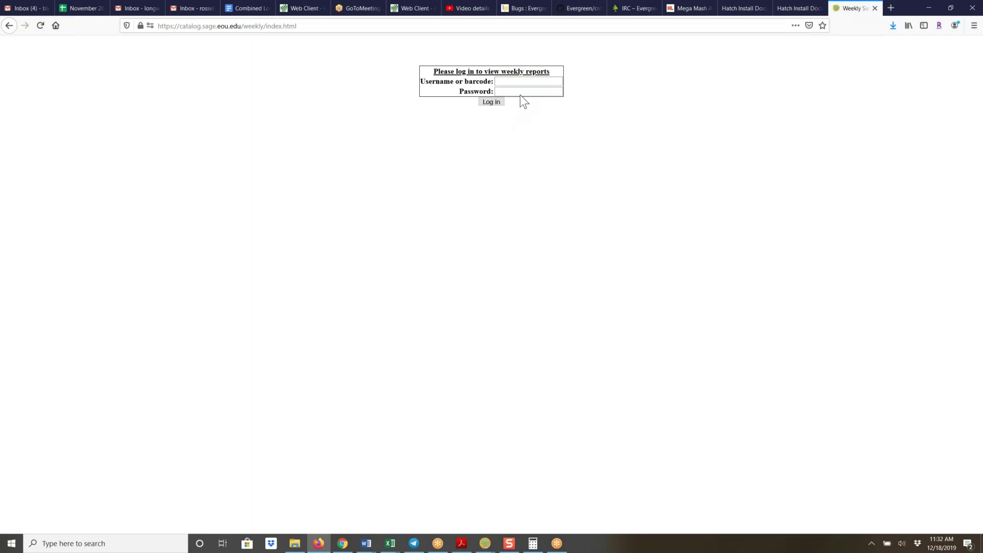
Sign in to the Sage weekly reports page with the username and password
{"action": "left_click", "coordinate": [521, 85]}
{"action": "type", "text": "admin"}
{"action": "key", "text": "Tab"}
{"action": "type", "text": "•••••••"}
{"action": "key", "text": "Return"}
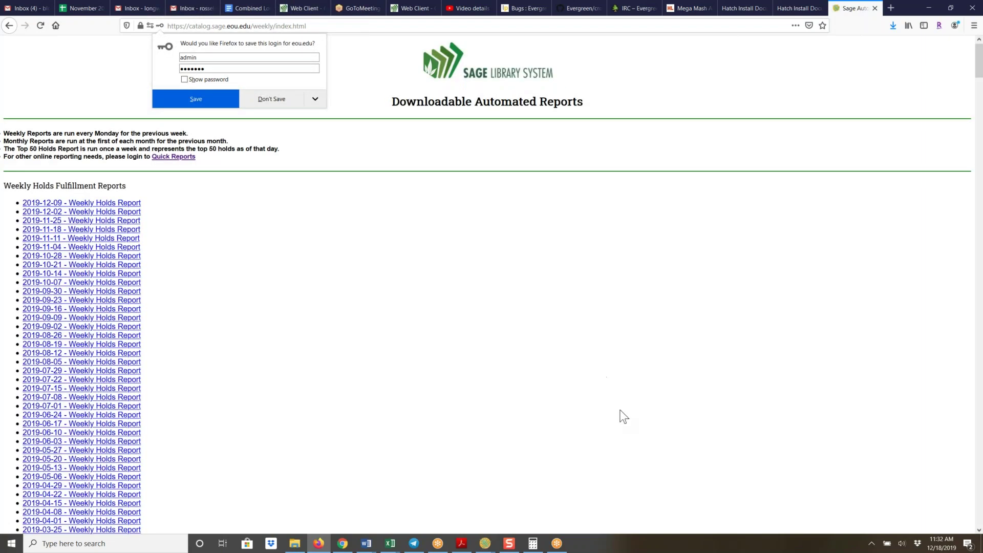
Scroll the report index down to the Monthly Old Transit Reports section
{"action": "scroll", "coordinate": [563, 315], "scroll_direction": "down", "scroll_amount": 8}
{"action": "scroll", "coordinate": [544, 266], "scroll_direction": "down", "scroll_amount": 20}
{"action": "scroll", "coordinate": [546, 266], "scroll_direction": "down", "scroll_amount": 20}
{"action": "scroll", "coordinate": [546, 266], "scroll_direction": "down", "scroll_amount": 11}
{"action": "scroll", "coordinate": [547, 266], "scroll_direction": "down", "scroll_amount": 20}
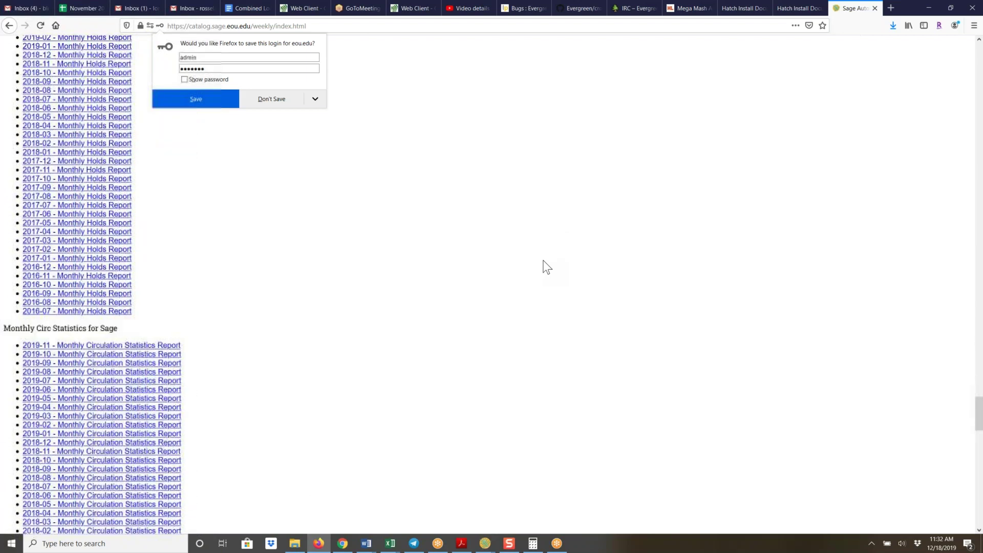
{"action": "scroll", "coordinate": [547, 266], "scroll_direction": "up", "scroll_amount": 5}
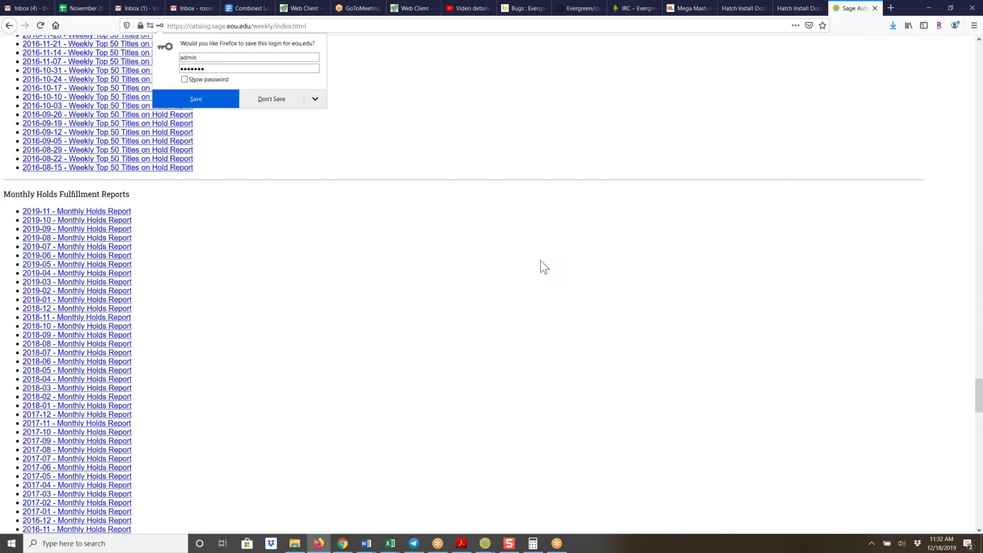
{"action": "scroll", "coordinate": [512, 264], "scroll_direction": "down", "scroll_amount": 5}
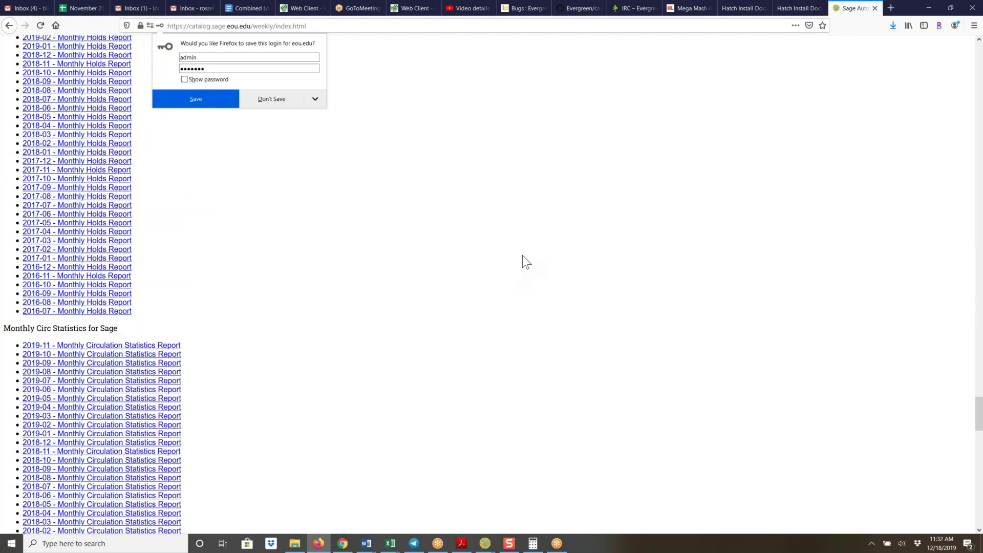
{"action": "scroll", "coordinate": [522, 256], "scroll_direction": "down", "scroll_amount": 10}
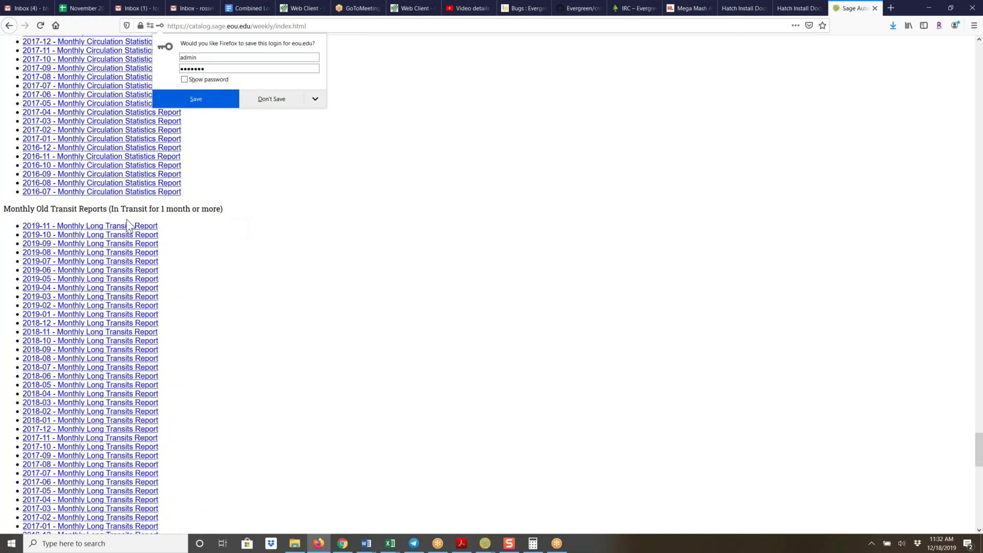
Open the 2019-11 Monthly Long Transits Report with Microsoft Excel
{"action": "left_click", "coordinate": [73, 229]}
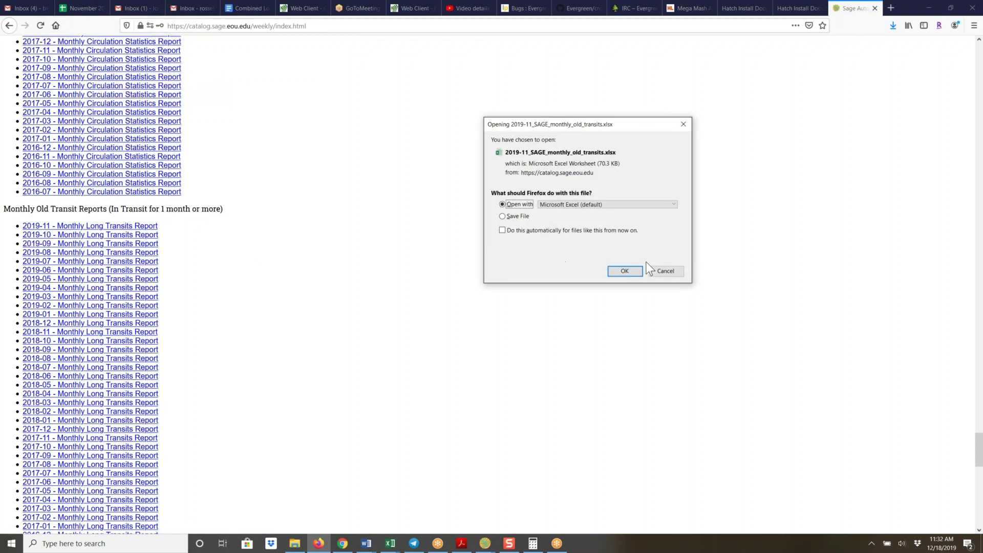
{"action": "left_click", "coordinate": [623, 271]}
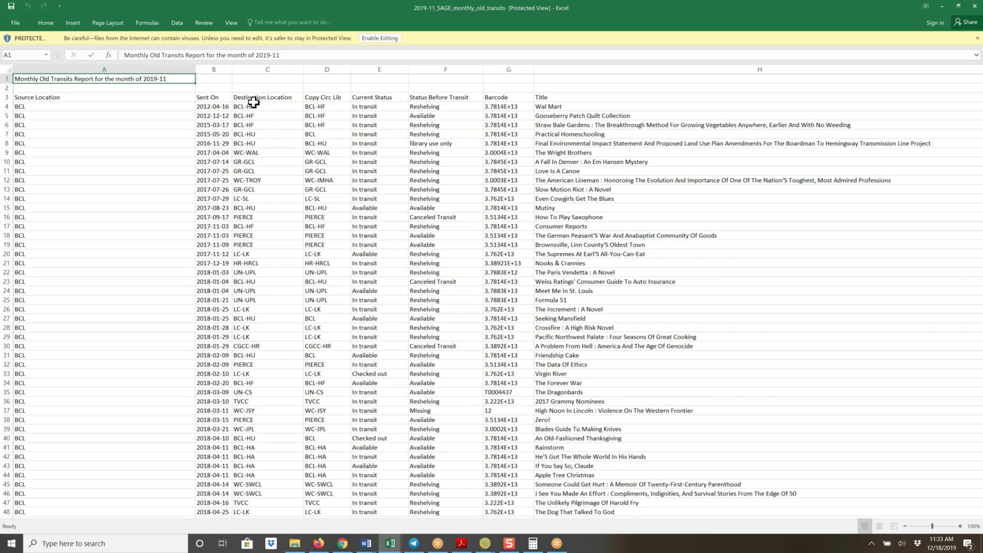
Scroll through the 2019-11 long-transit rows, then return to the Evergreen Transit List in Chrome
{"action": "scroll", "coordinate": [253, 103], "scroll_direction": "down", "scroll_amount": 20}
{"action": "scroll", "coordinate": [253, 99], "scroll_direction": "down", "scroll_amount": 20}
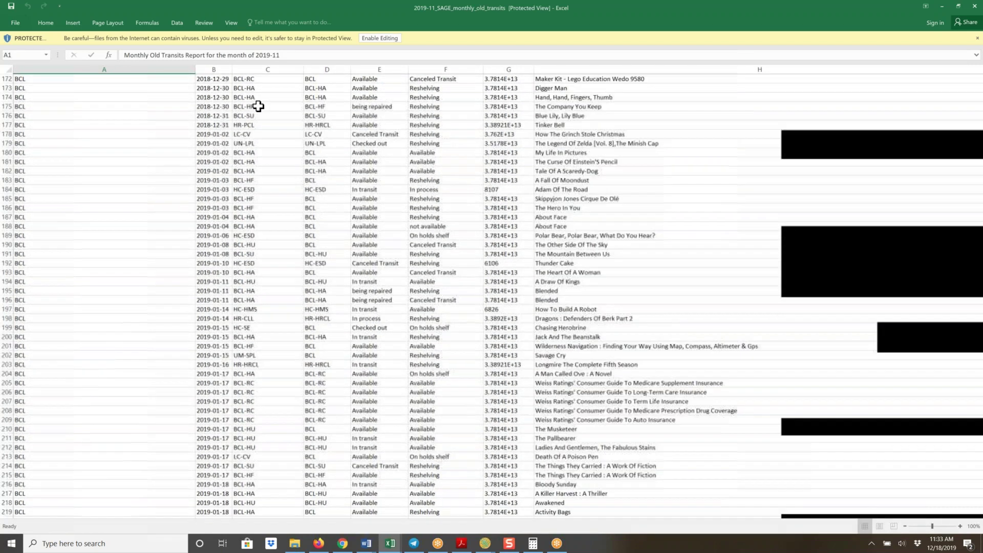
{"action": "scroll", "coordinate": [254, 117], "scroll_direction": "down", "scroll_amount": 20}
{"action": "scroll", "coordinate": [246, 152], "scroll_direction": "down", "scroll_amount": 20}
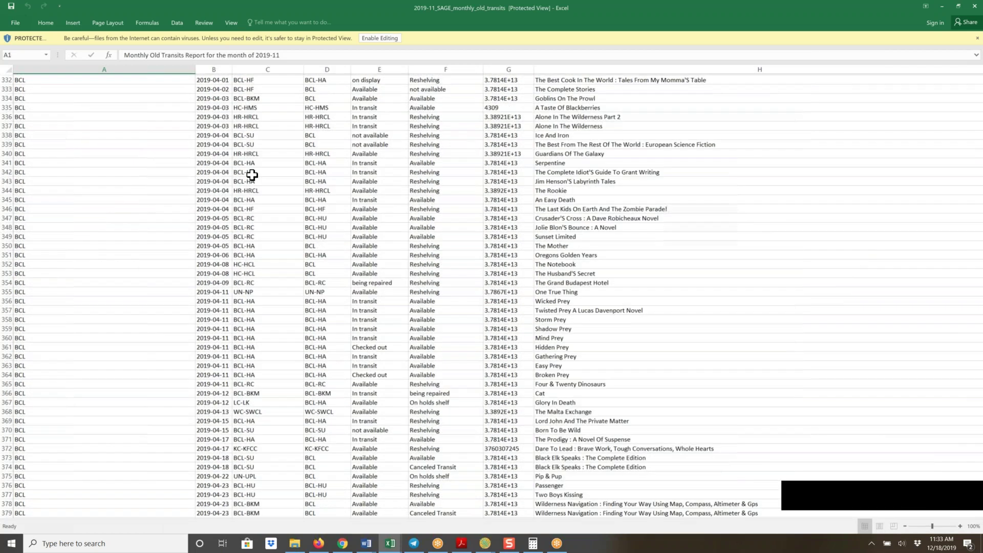
{"action": "scroll", "coordinate": [252, 174], "scroll_direction": "down", "scroll_amount": 20}
{"action": "scroll", "coordinate": [254, 168], "scroll_direction": "down", "scroll_amount": 20}
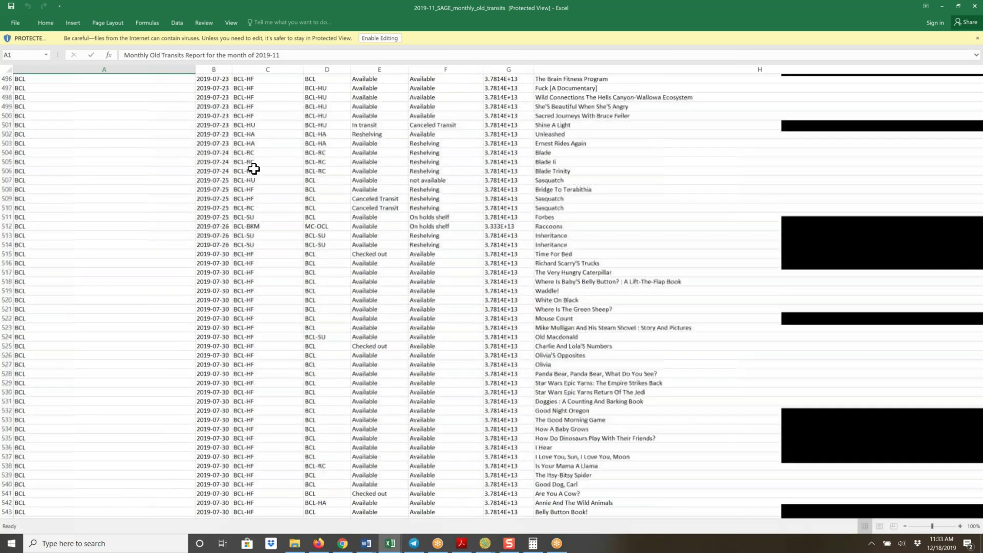
{"action": "scroll", "coordinate": [254, 168], "scroll_direction": "down", "scroll_amount": 17}
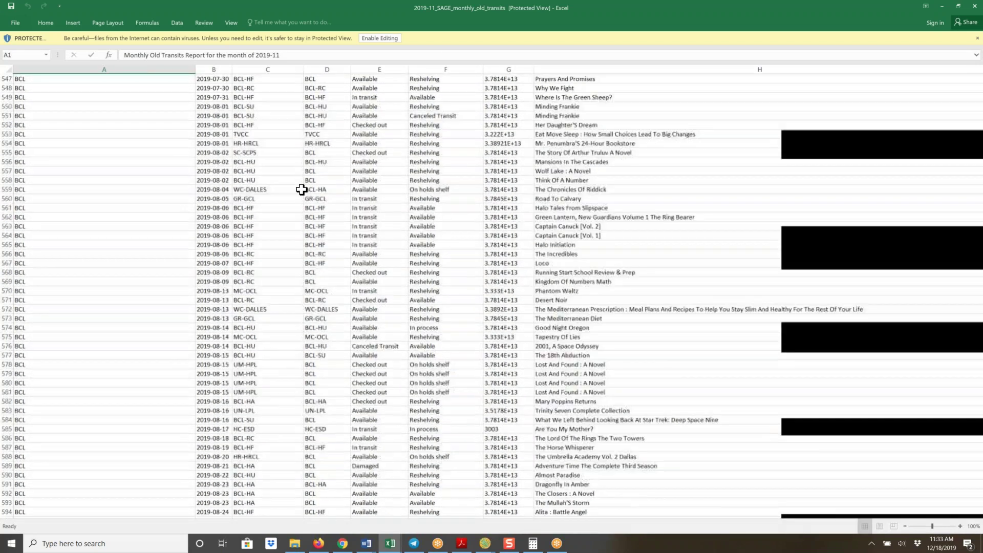
{"action": "scroll", "coordinate": [301, 190], "scroll_direction": "down", "scroll_amount": 16}
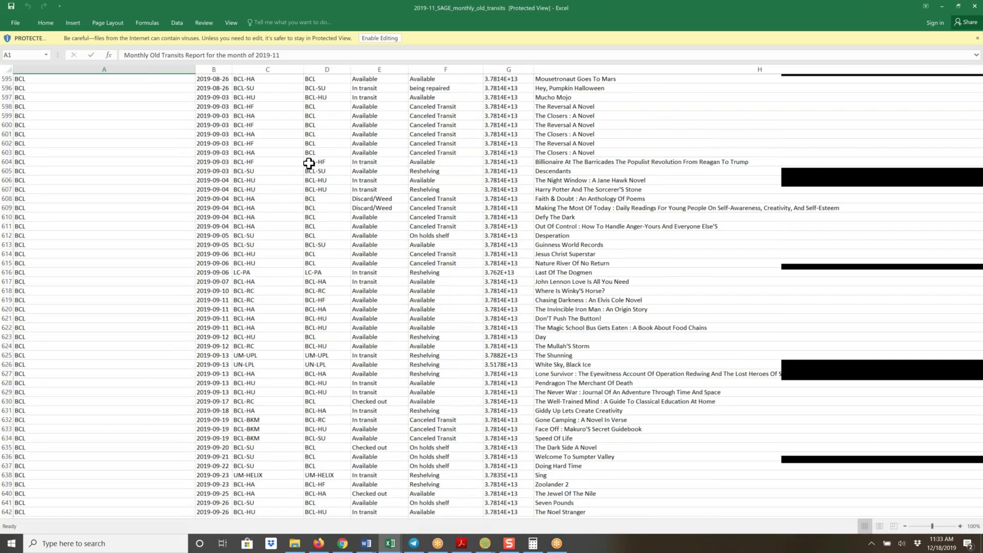
{"action": "scroll", "coordinate": [308, 163], "scroll_direction": "down", "scroll_amount": 5}
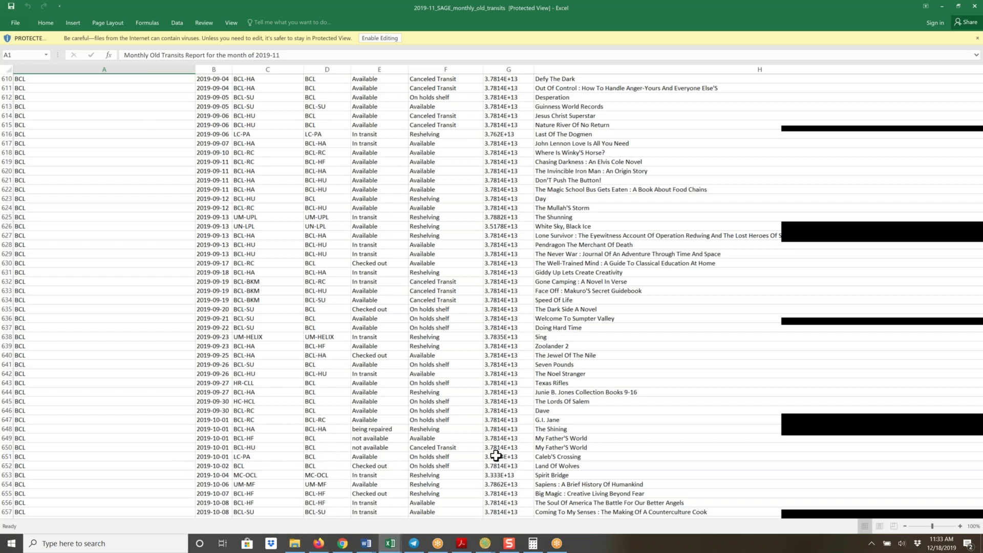
{"action": "left_click", "coordinate": [343, 544]}
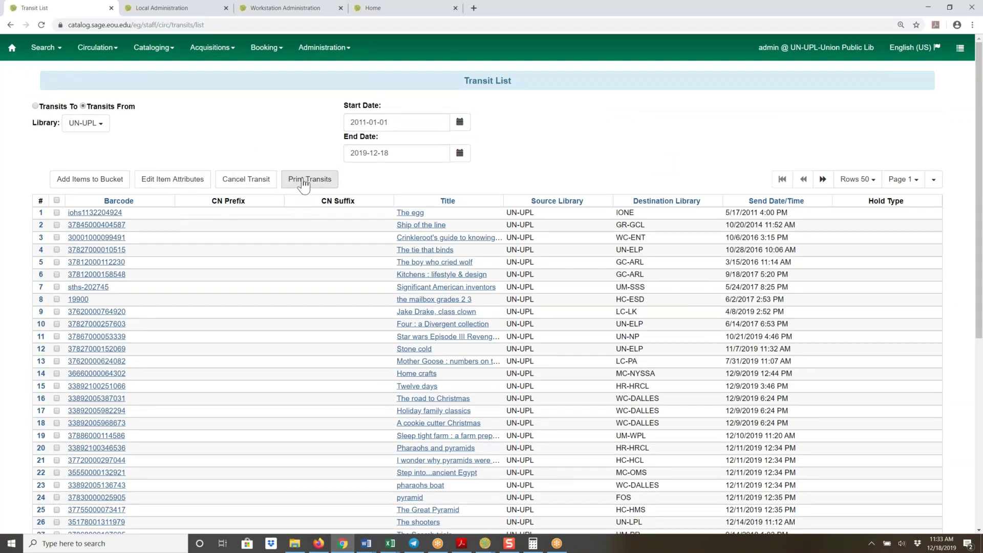
{"action": "left_click", "coordinate": [303, 180]}
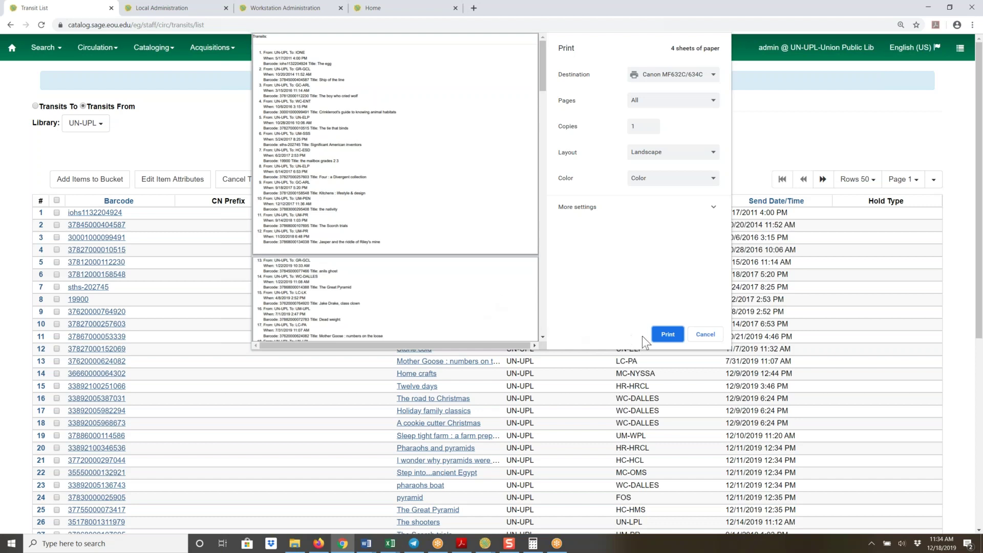
{"action": "left_click", "coordinate": [705, 336]}
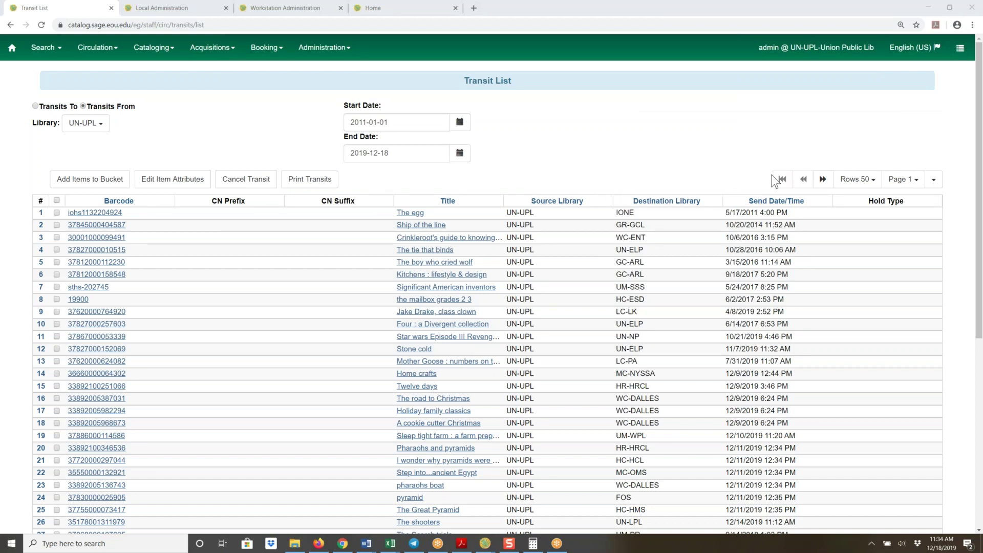
Preview Print Full Grid for the transit list (3 landscape sheets), cancel, then reveal Download Full CSV
{"action": "left_click", "coordinate": [934, 180]}
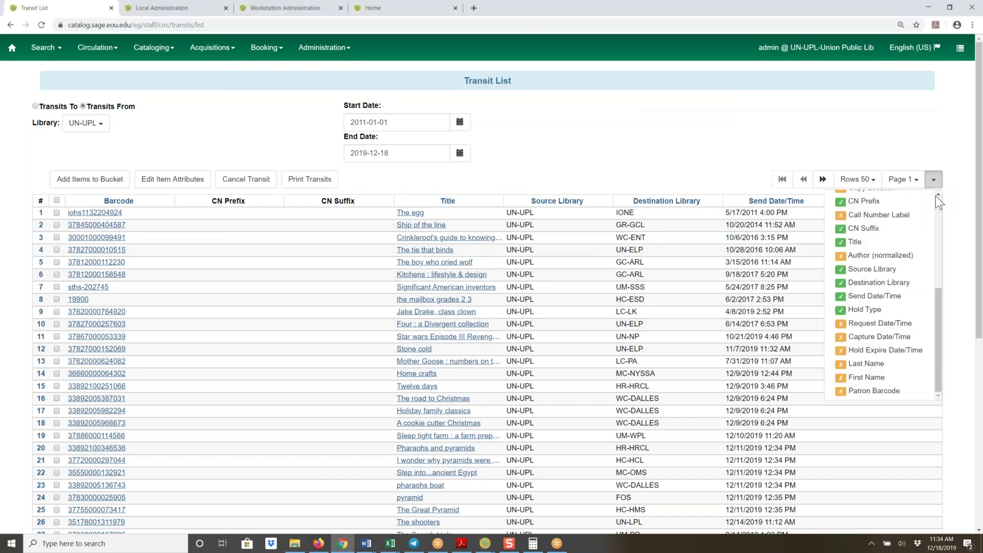
{"action": "mouse_move", "coordinate": [937, 200]}
{"action": "left_mouse_down"}
{"action": "mouse_move", "coordinate": [935, 302]}
{"action": "mouse_move", "coordinate": [938, 204]}
{"action": "left_mouse_up"}
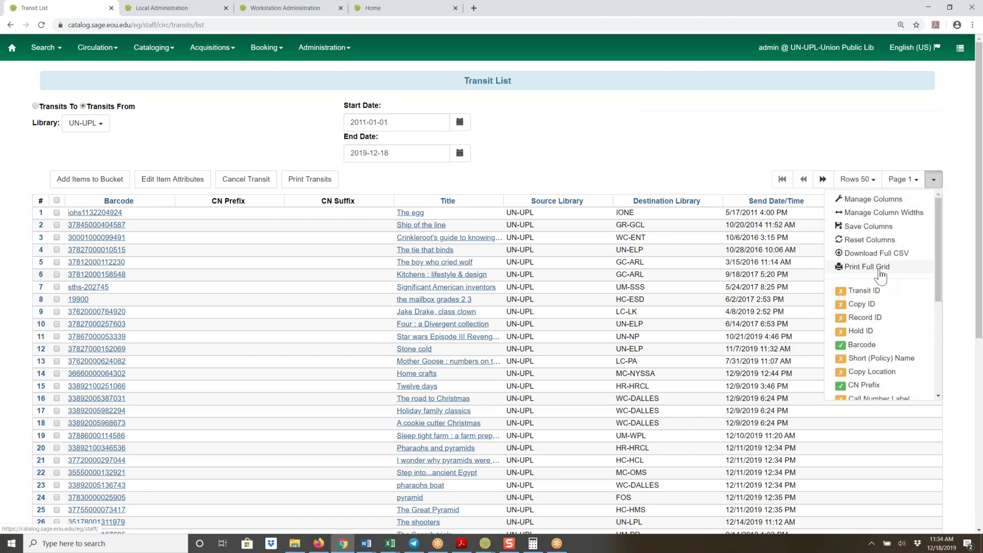
{"action": "left_click", "coordinate": [880, 269]}
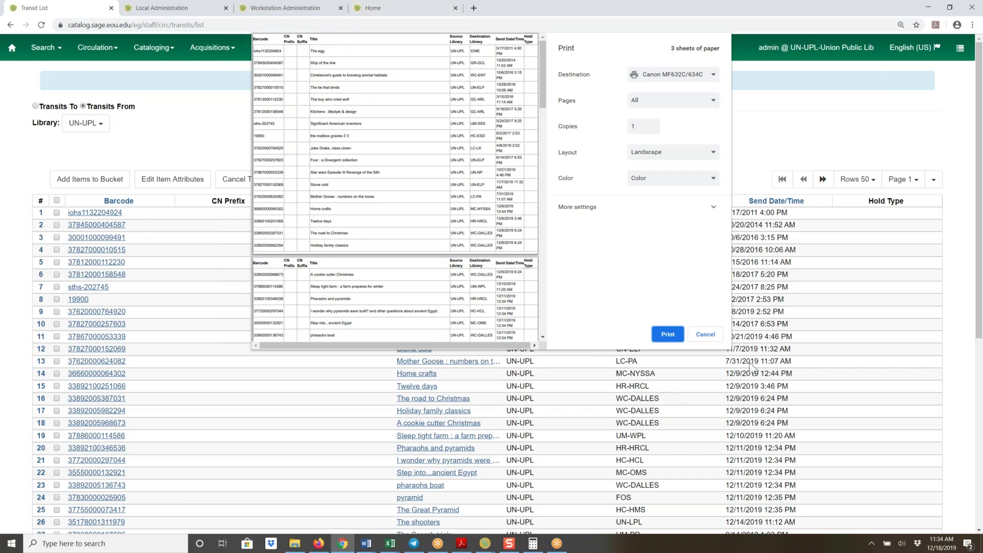
{"action": "left_click", "coordinate": [706, 335]}
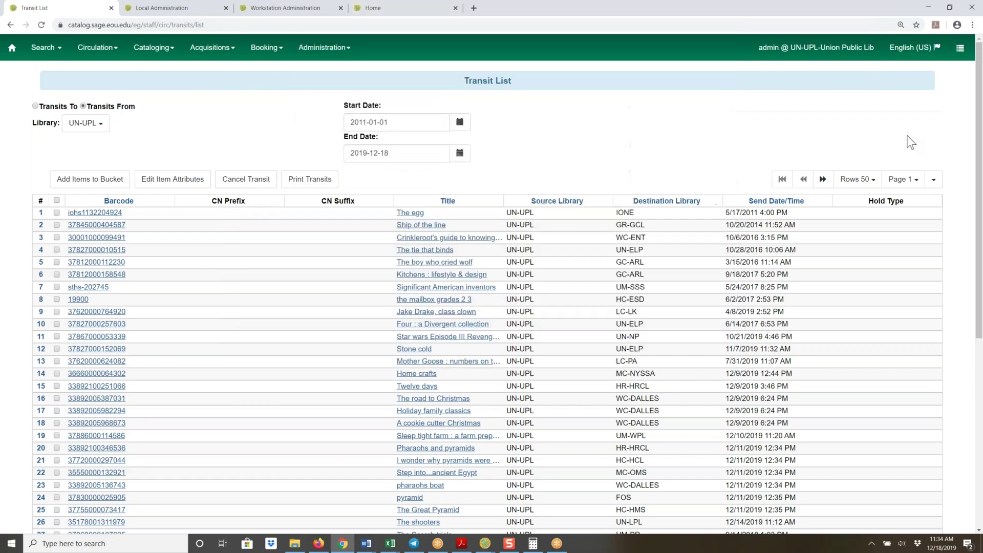
{"action": "left_click", "coordinate": [934, 179]}
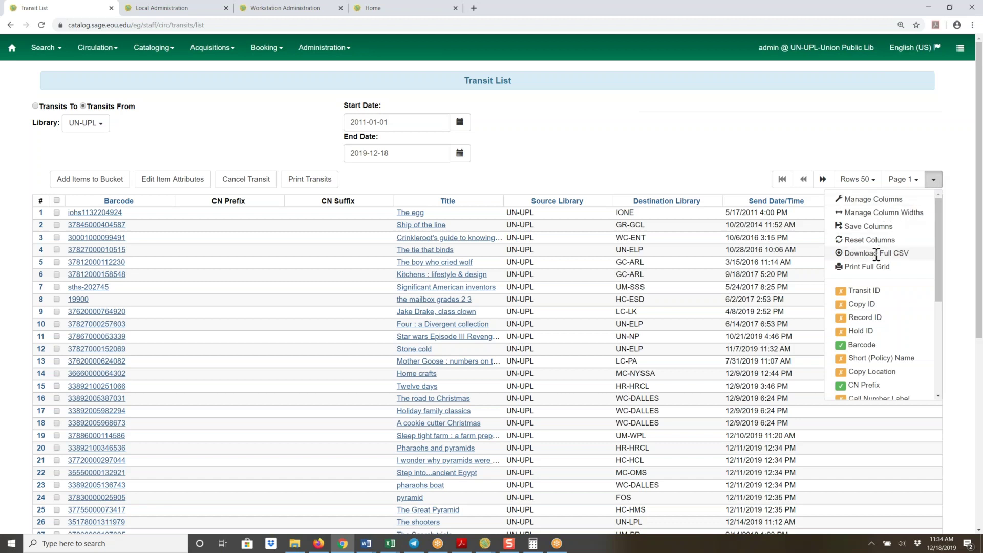